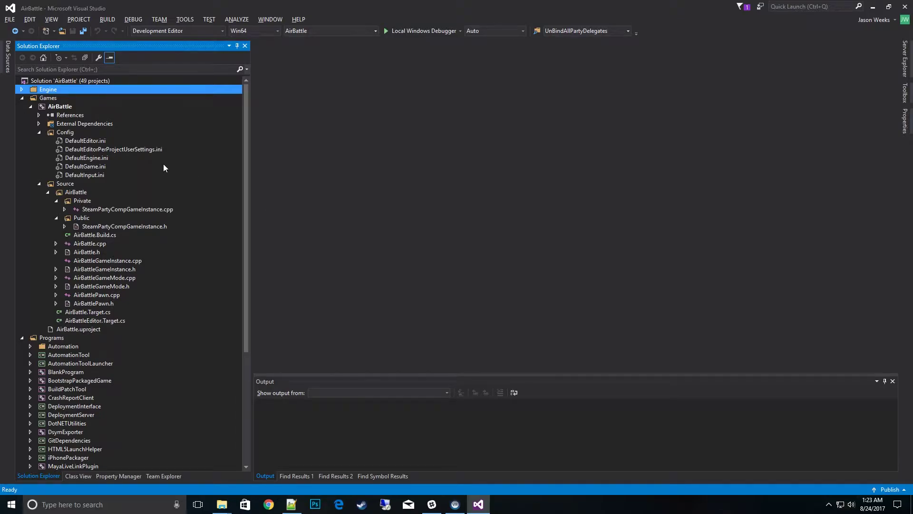
- Open DefaultEngine.ini and paste a [Voice] section with bEnabled=true above [OnlineSubsystem]
double_click(95, 158)
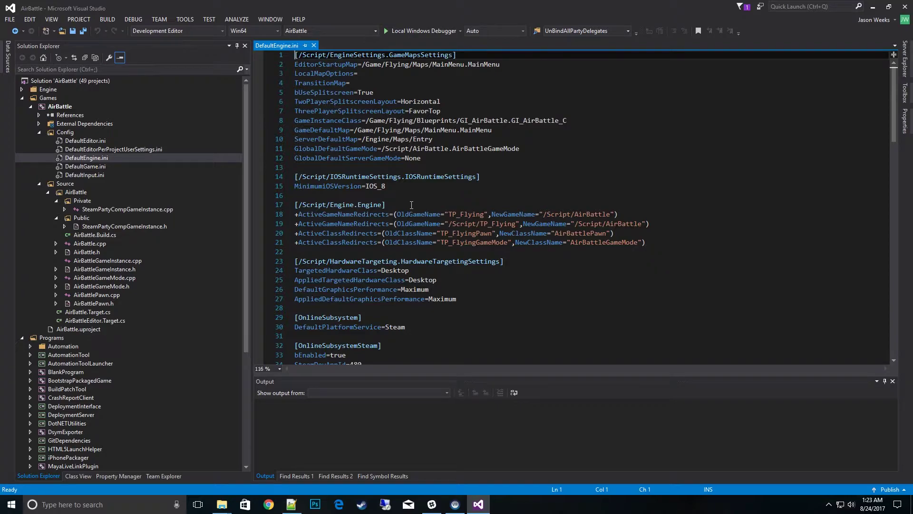
scroll(535, 200, "down", 3)
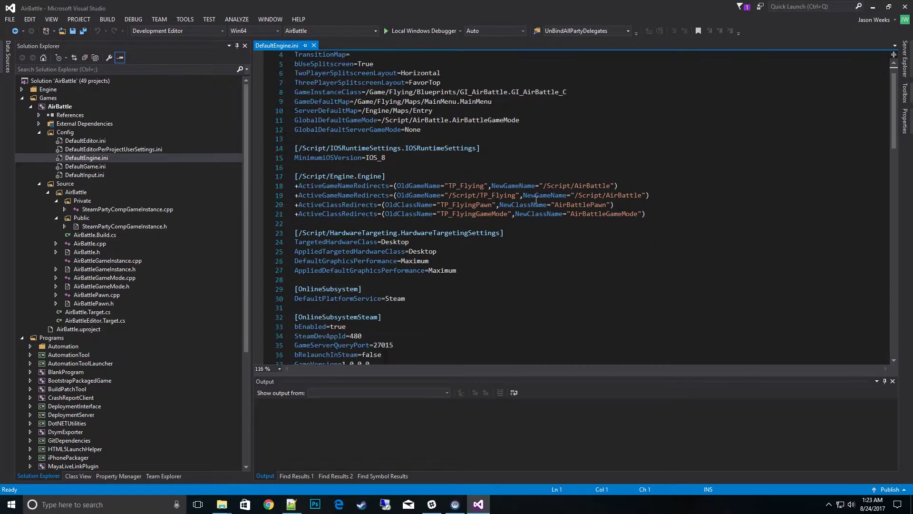
key("alt+Tab")
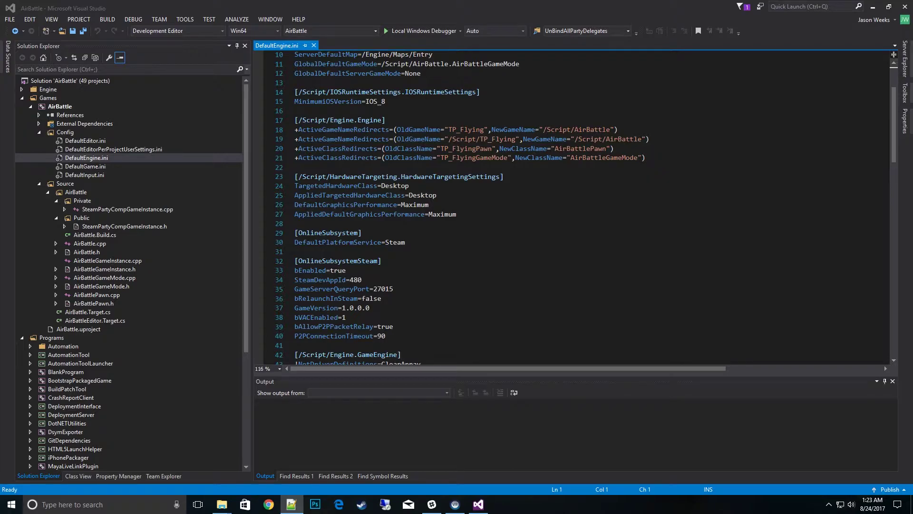
left_click(356, 224)
key("Return")
key("Up")
key("Return")
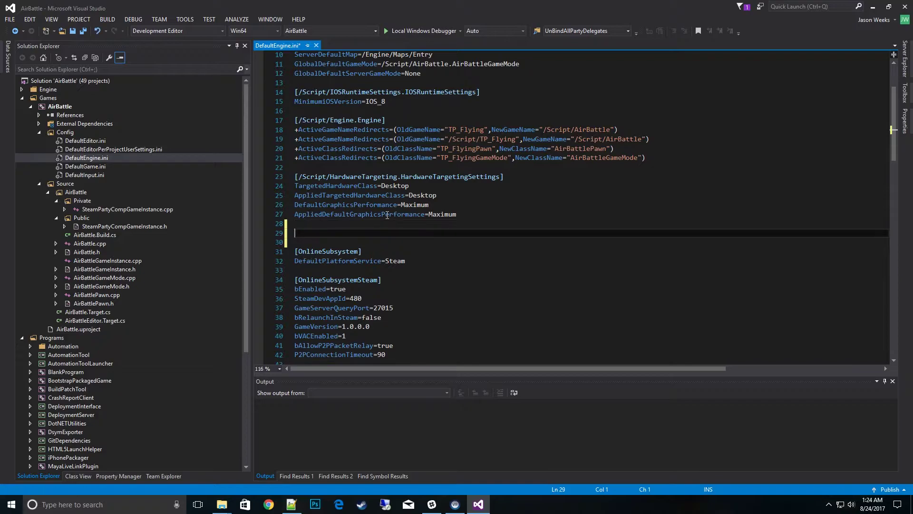
type("[Voice] bEnabled=true")
- Add bHasVoiceEnabled=true under DefaultPlatformService in the [OnlineSubsystem] section
left_click(388, 265)
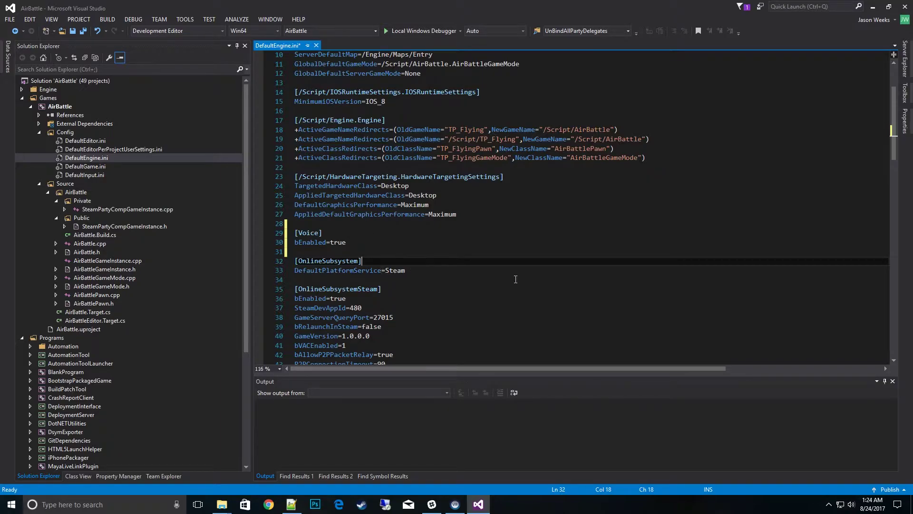
scroll(516, 279, "down", 1)
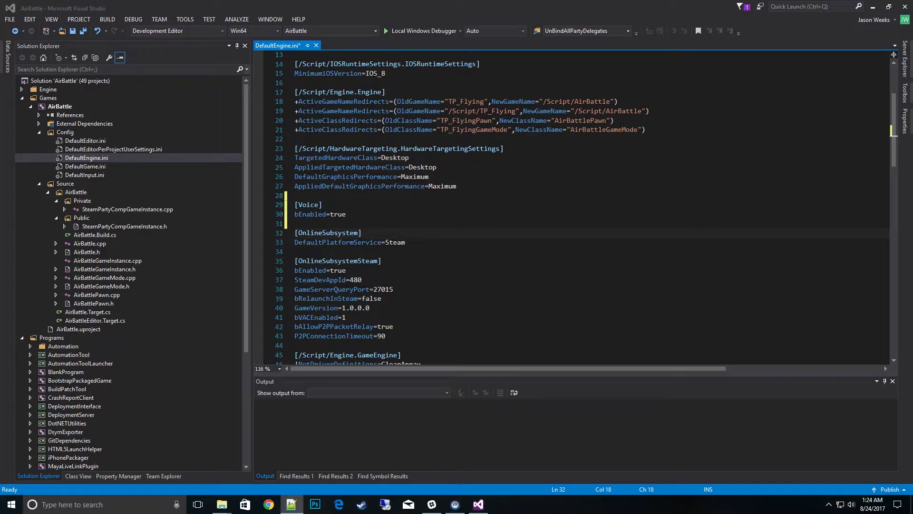
left_click(412, 243)
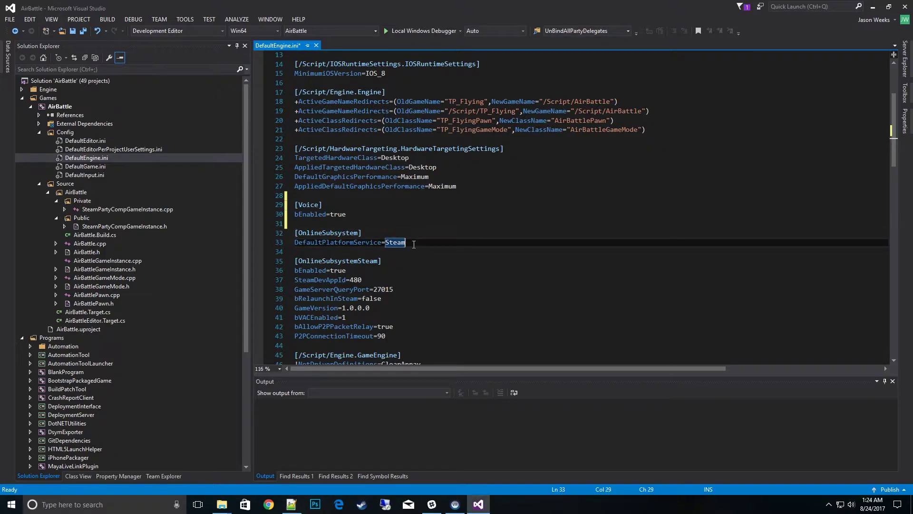
key("Return")
type("bHasVoiceEnabled=true")
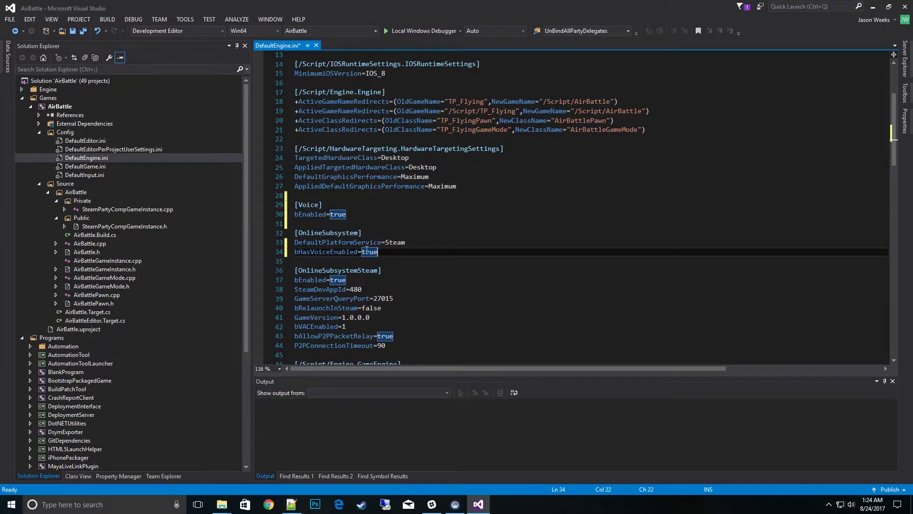
- Save DefaultEngine.ini and paste a [/Script/Engine.GameSession] section into DefaultGame.ini
left_click(84, 30)
double_click(99, 166)
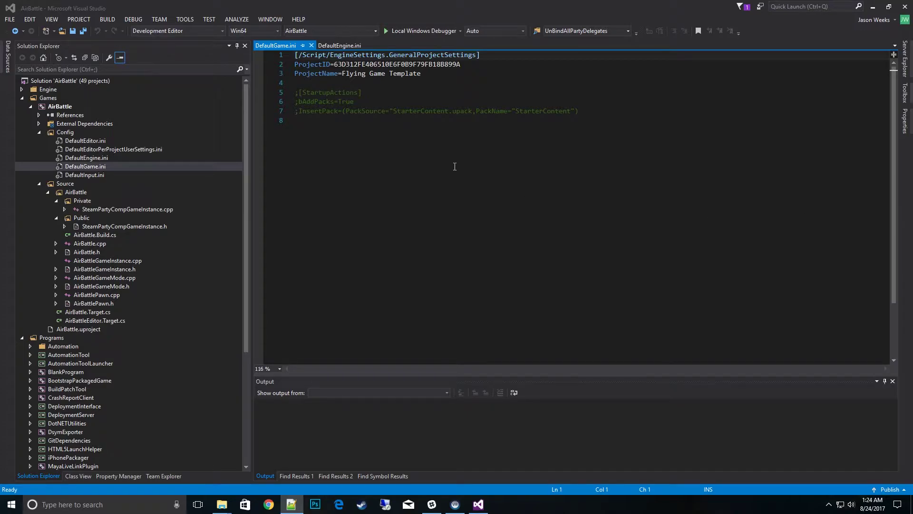
left_click(419, 154)
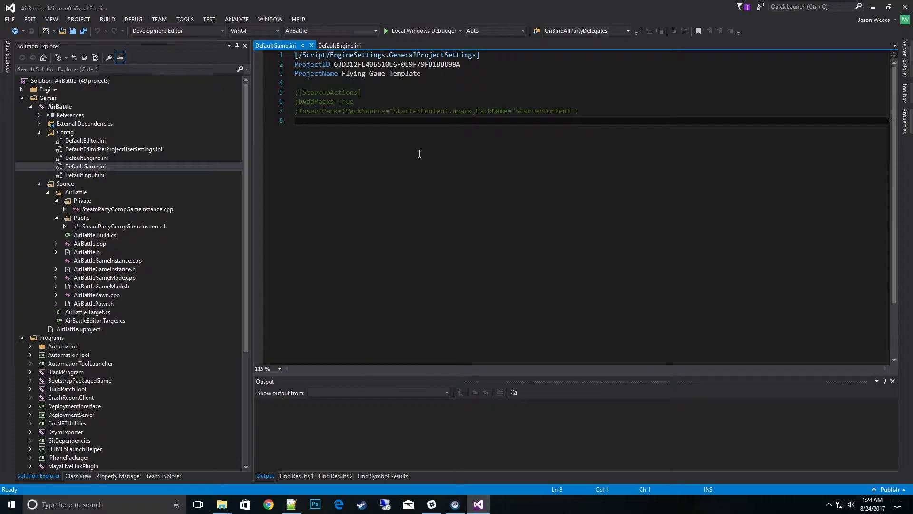
type("[/Script/Engine.GameSession] bRequiresPushToTalk=true")
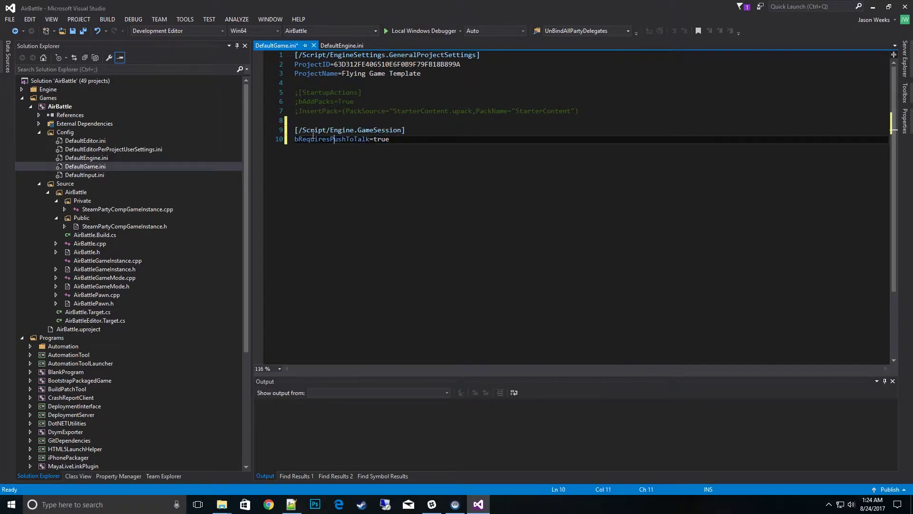
scroll(409, 169, "up", 4, "ctrl")
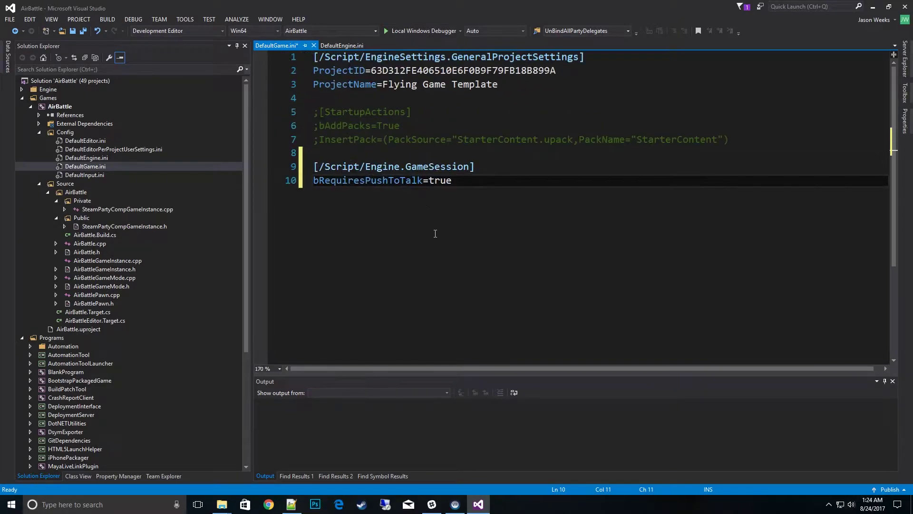
- Change bRequiresPushToTalk from true to false and save DefaultGame.ini
key("End")
key("ctrl+Left")
key("ctrl+shift+Right")
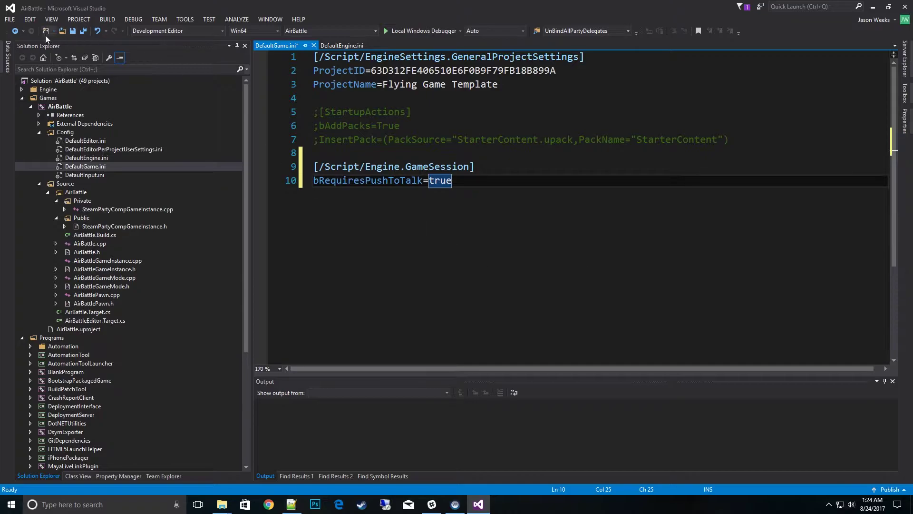
left_click(84, 31)
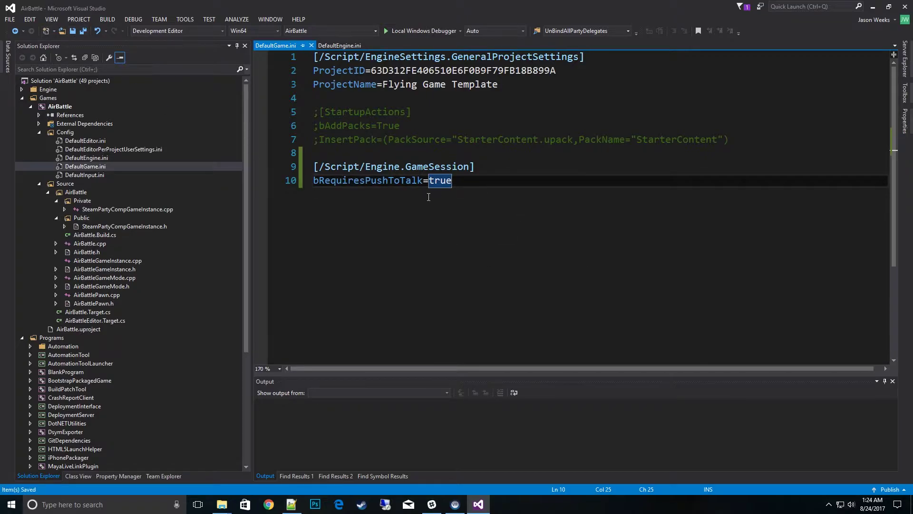
double_click(445, 188)
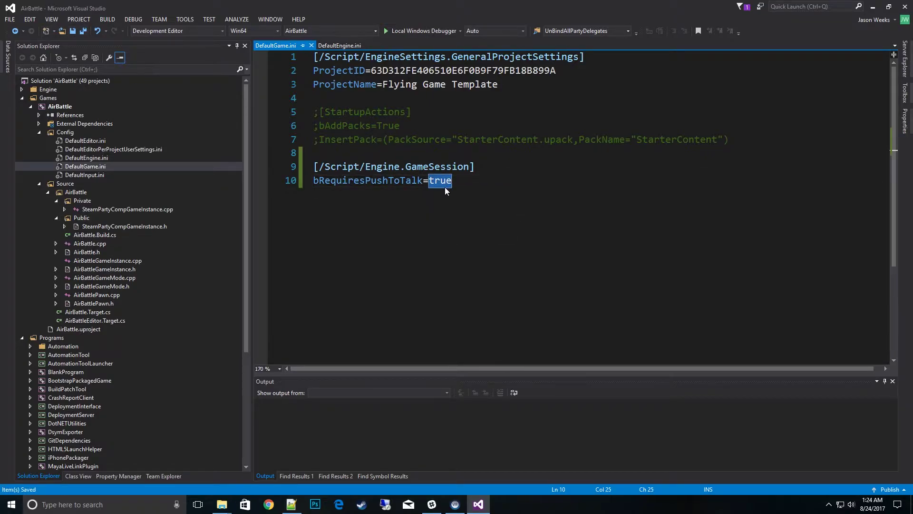
type("false")
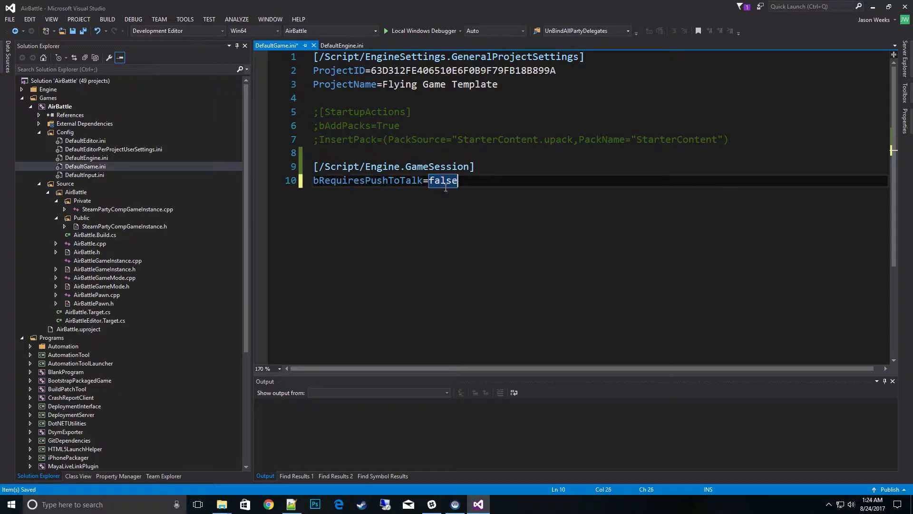
left_click(84, 31)
- Return to DefaultEngine.ini, review its voice lines, and save all open files
double_click(93, 159)
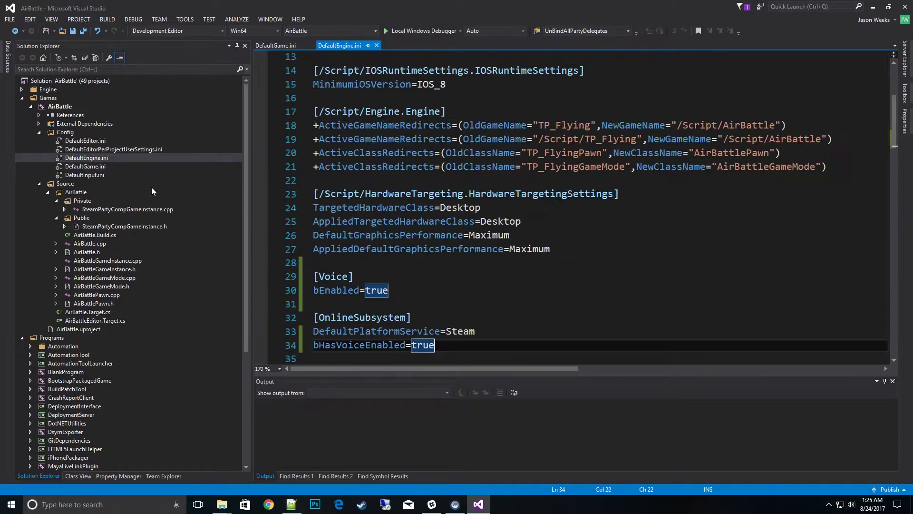
scroll(507, 254, "down", 1)
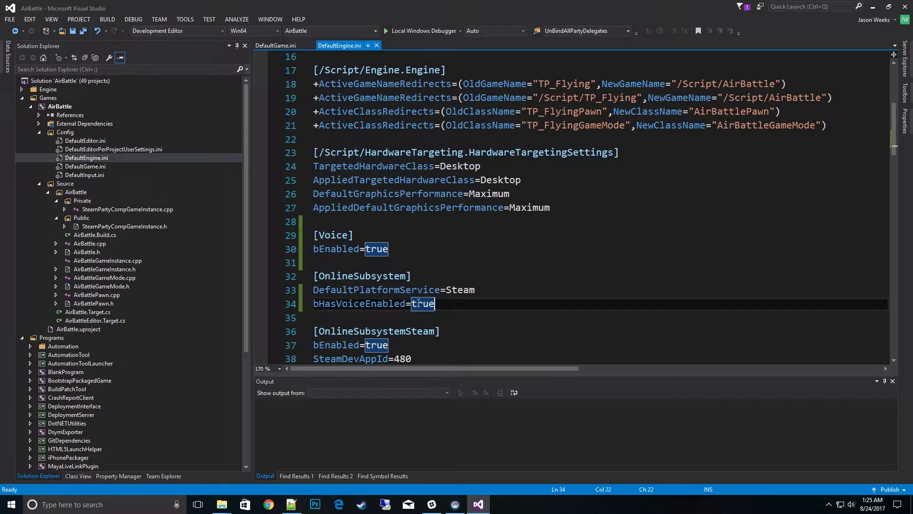
left_click(84, 32)
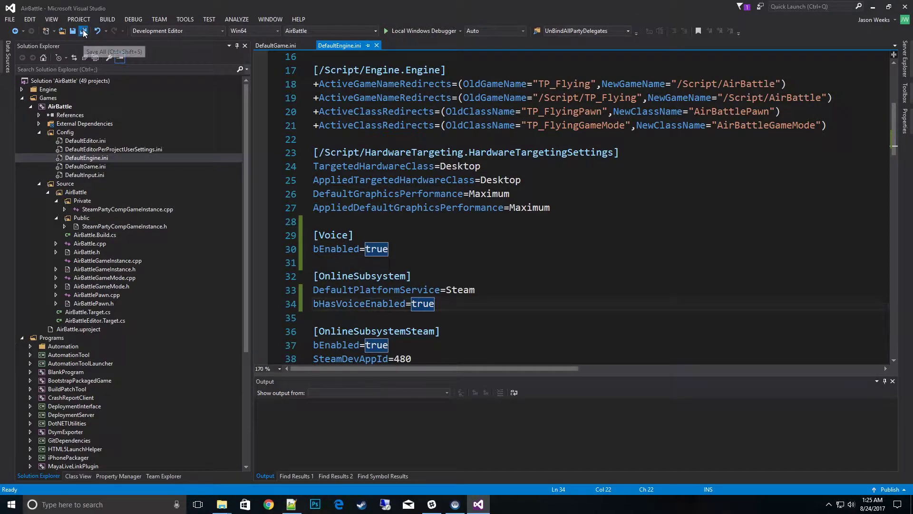
- Minimize Visual Studio and launch AirBattle.uproject from the AirBattle folder
left_click(873, 10)
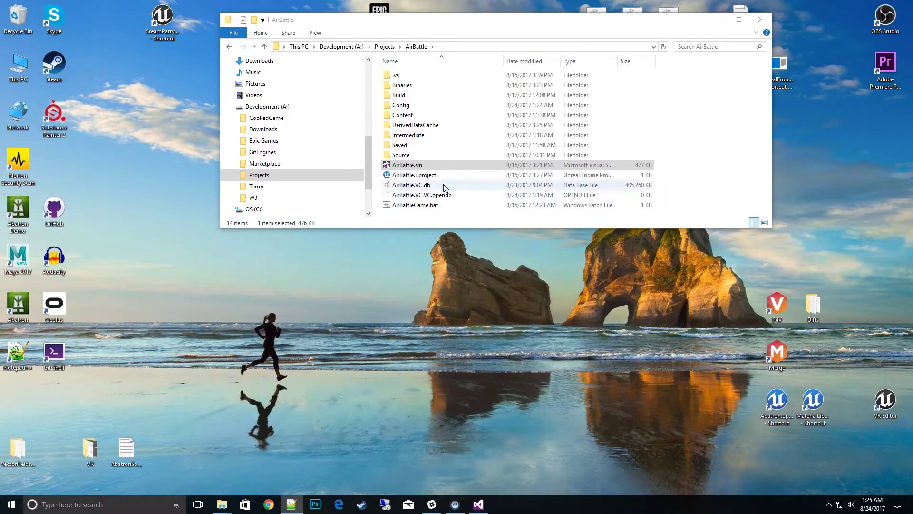
double_click(435, 175)
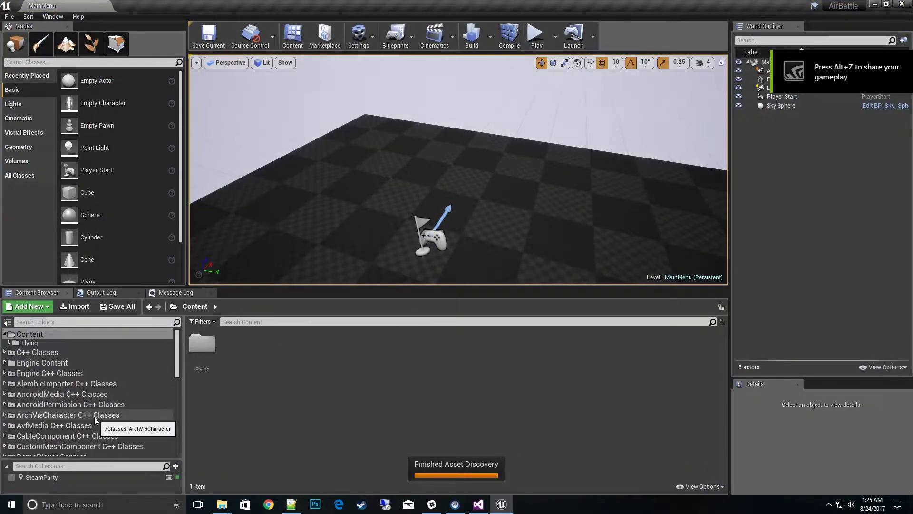
- Open the GI_AirBattle blueprint from the Flying > Blueprints content folder
scroll(95, 417, "down", 1)
scroll(96, 416, "up", 1)
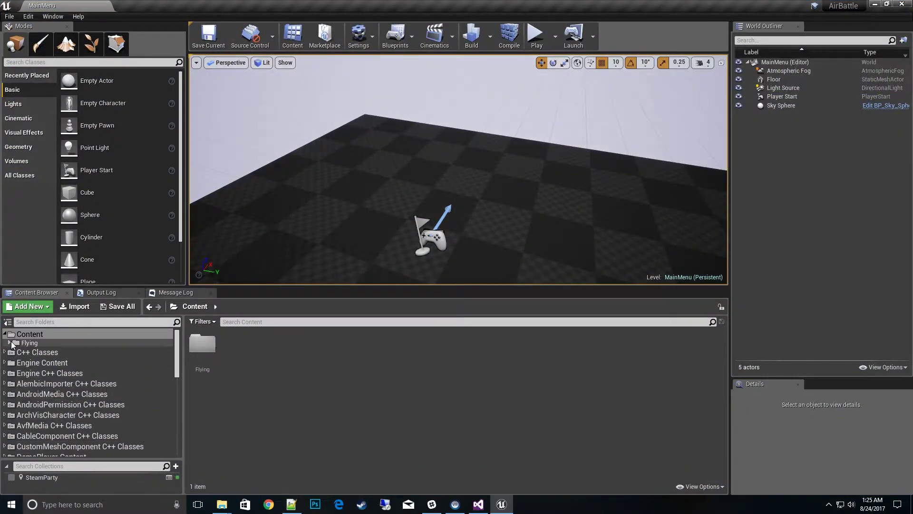
left_click(10, 342)
left_click(39, 357)
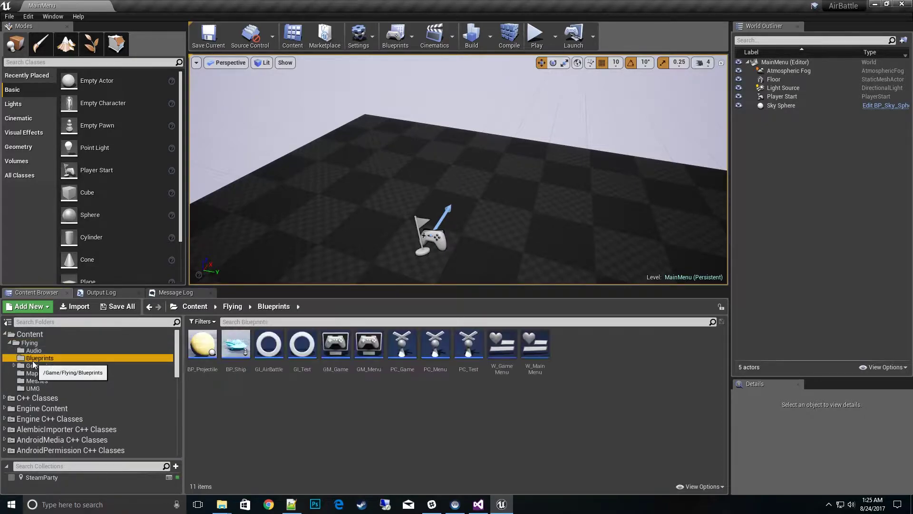
double_click(270, 362)
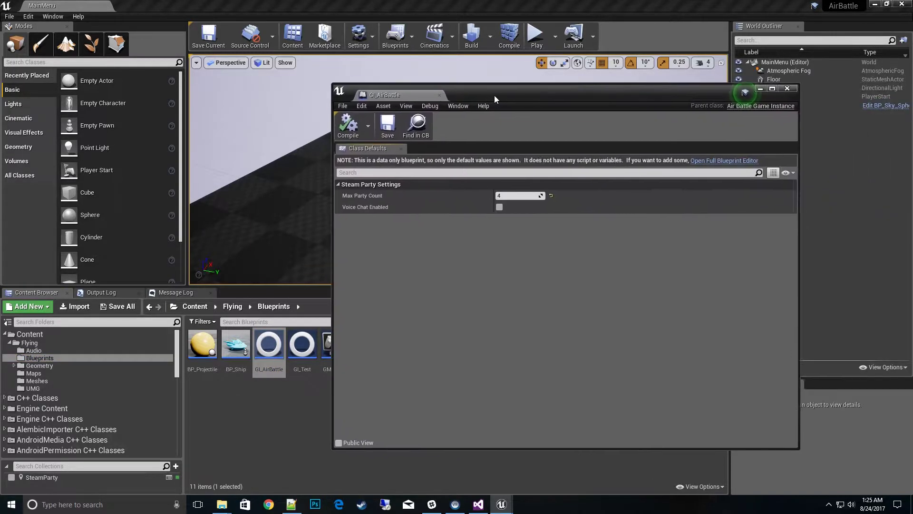
left_click_drag(495, 95, 411, 64)
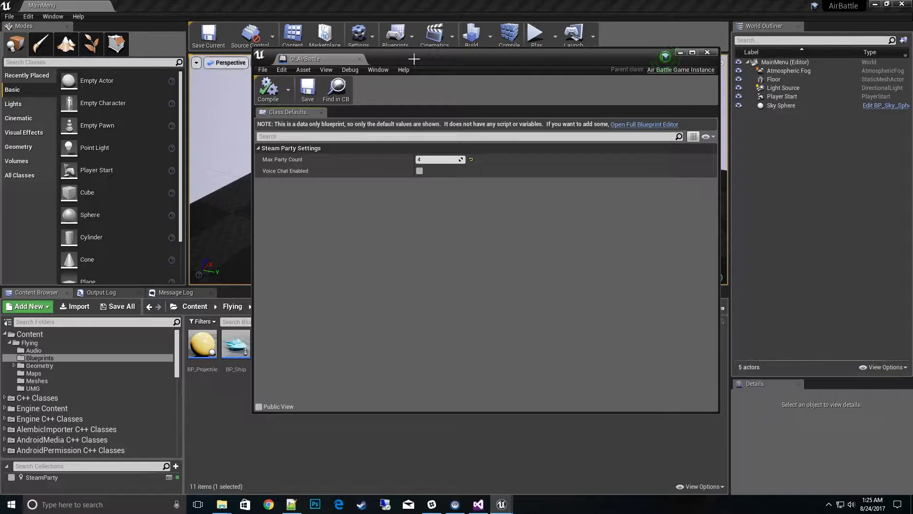
- Set Max Party Count to 8, tick Voice Chat Enabled, save, close, and Save All
left_click(430, 159)
type("8")
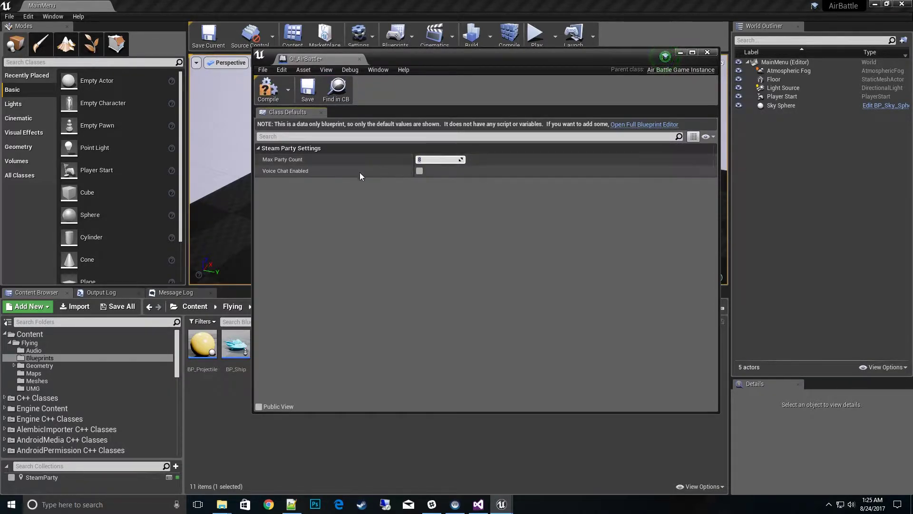
left_click(418, 171)
left_click(306, 91)
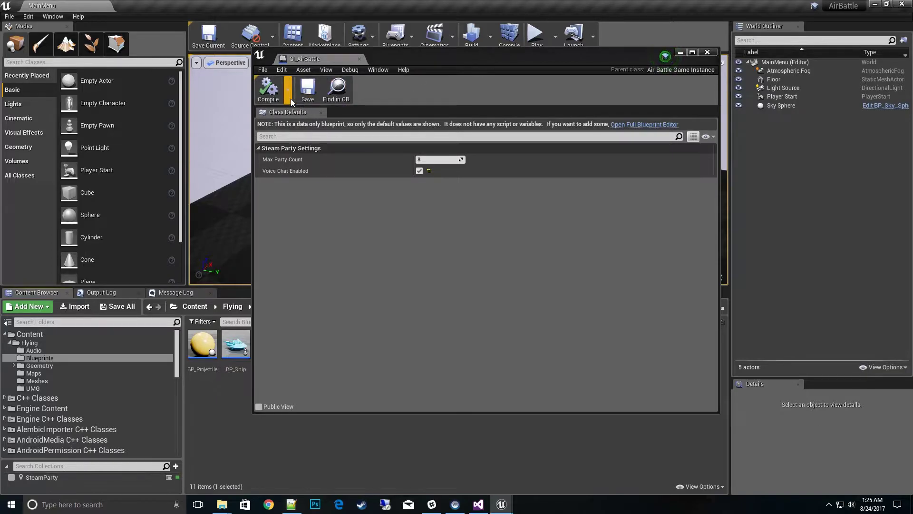
left_click(708, 54)
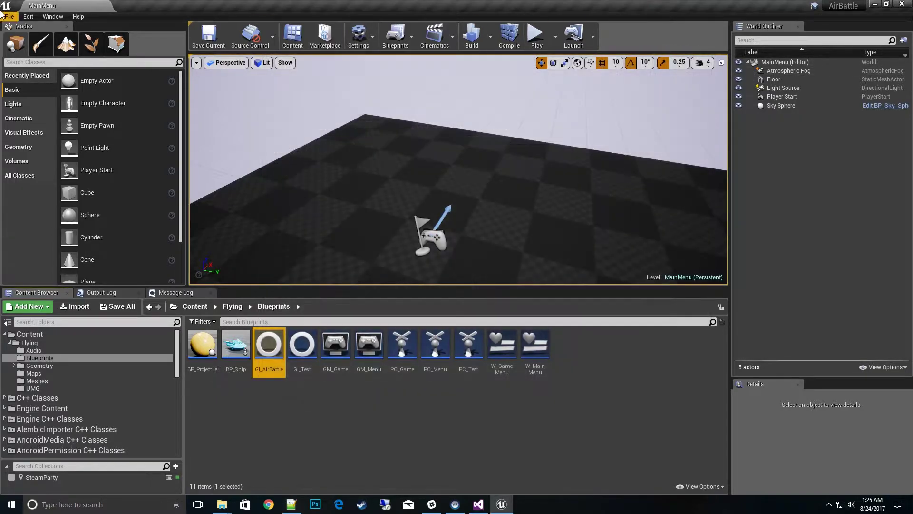
left_click(9, 16)
left_click(39, 98)
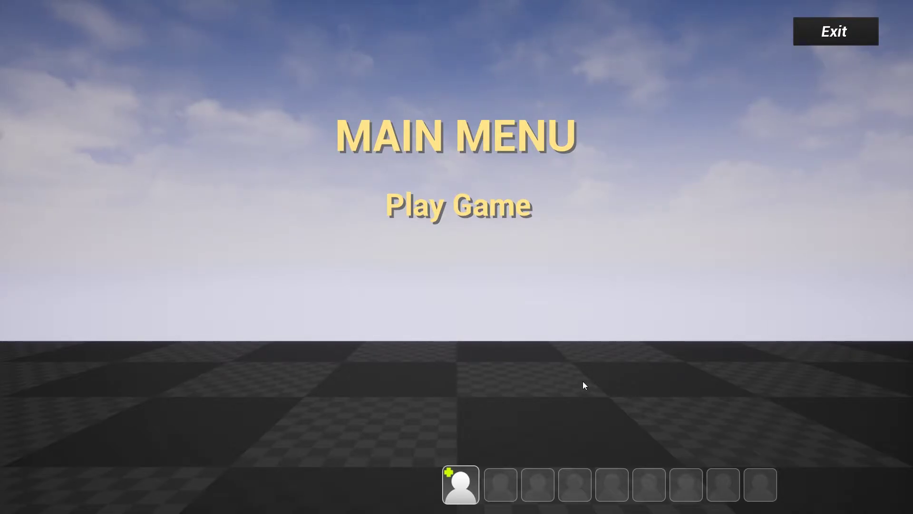
- Check the invite friends list, then mute and unmute the third party member
left_click(469, 477)
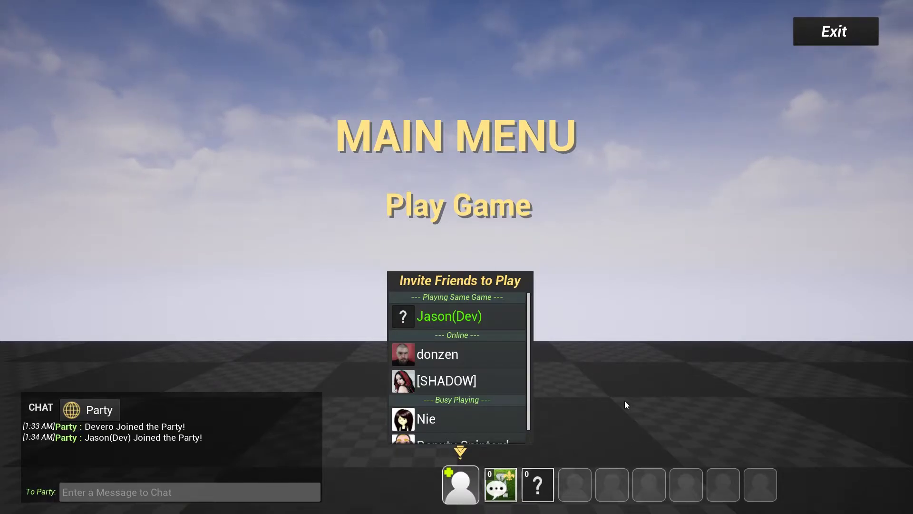
left_click(458, 490)
left_click(542, 483)
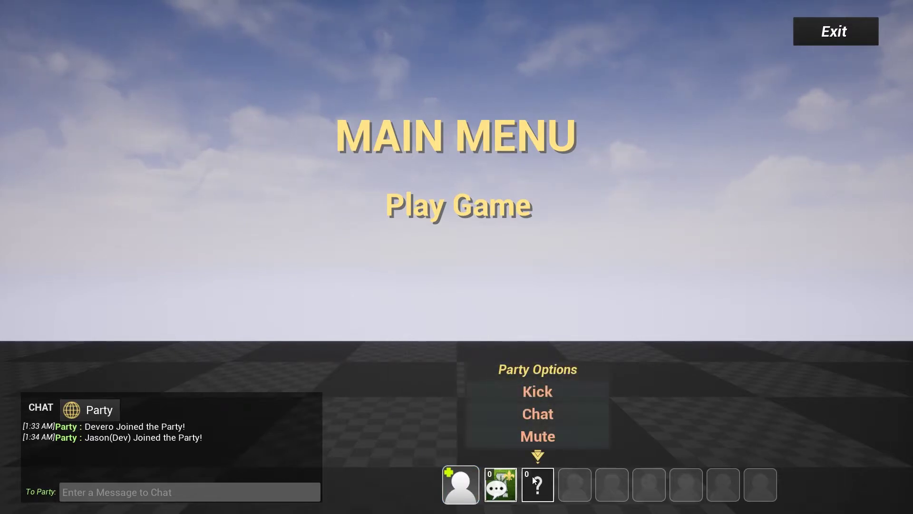
left_click(550, 435)
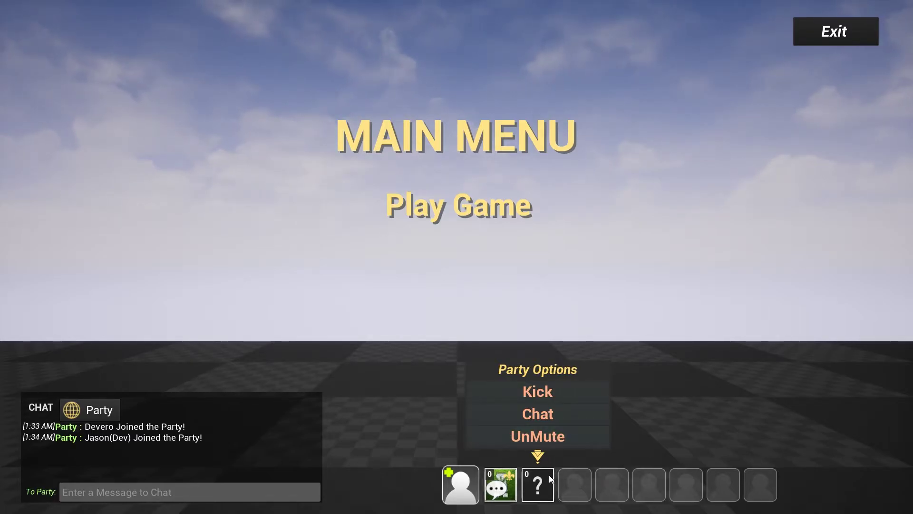
left_click(561, 433)
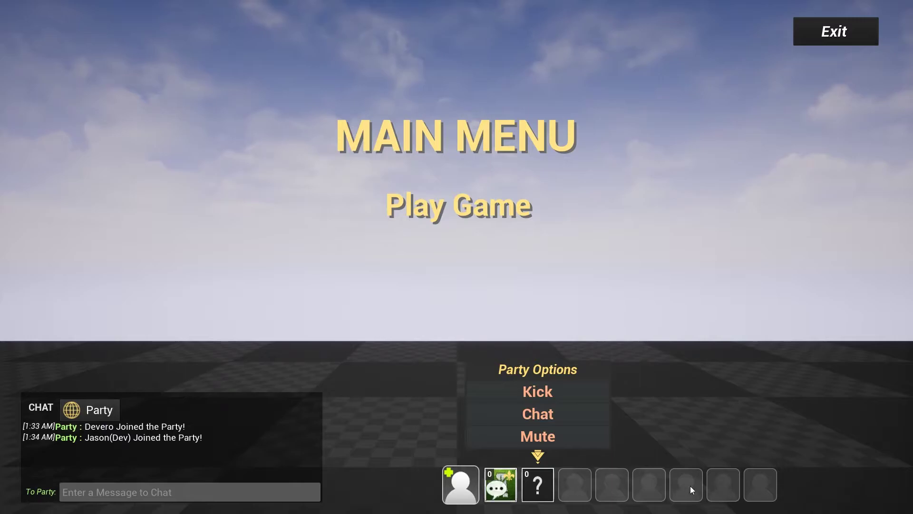
left_click(541, 472)
- Mute the third party member again, then disband the party
left_click(541, 472)
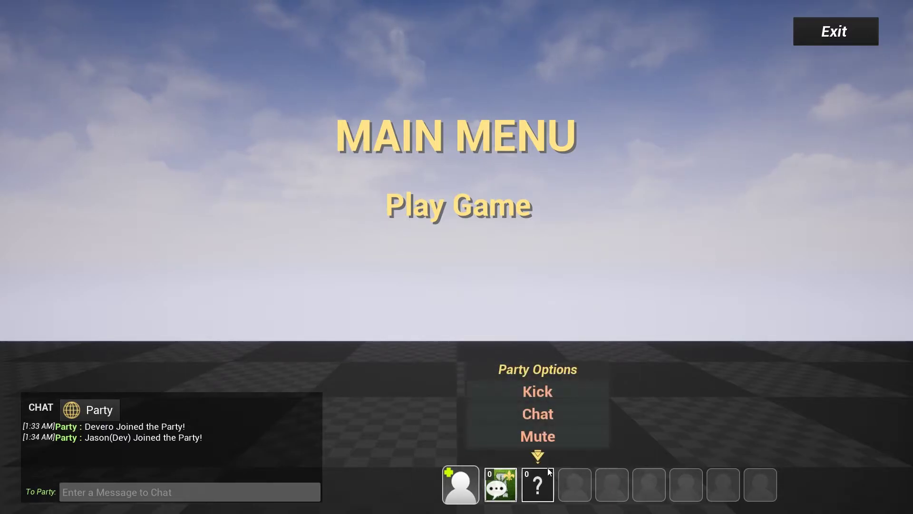
left_click(539, 471)
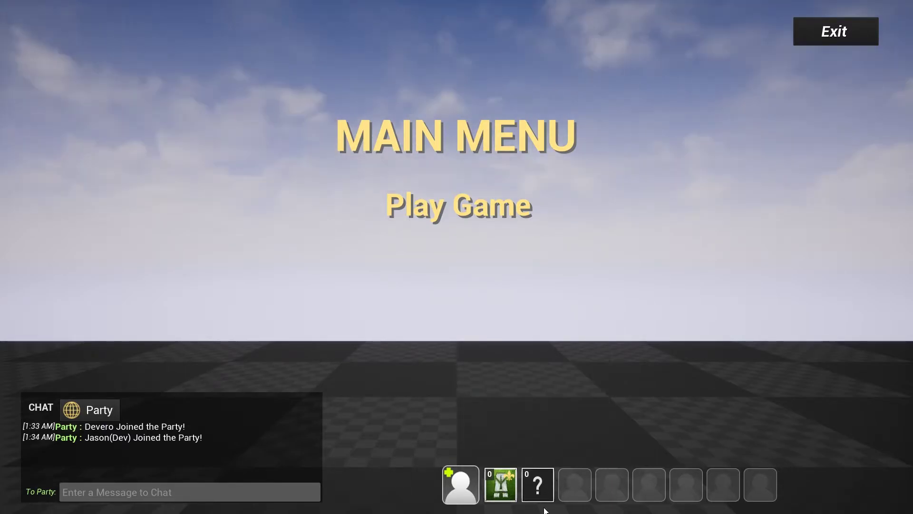
left_click(540, 485)
left_click(551, 439)
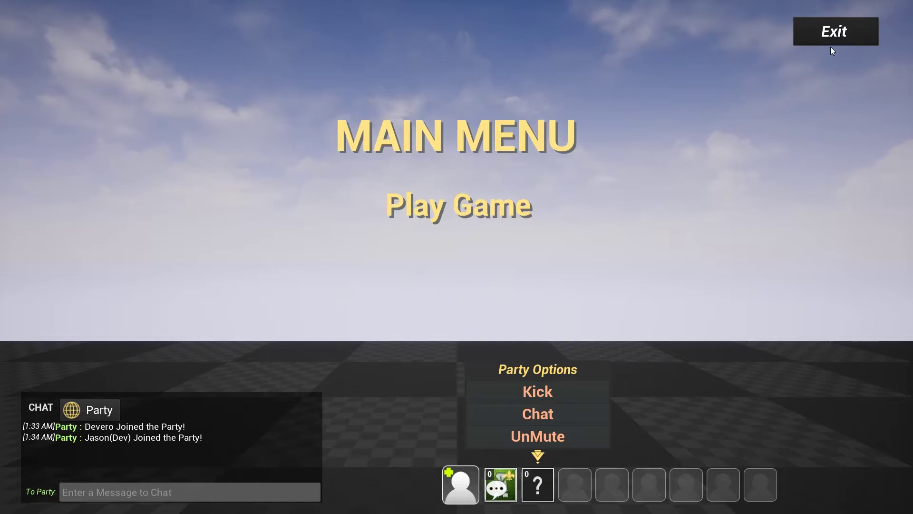
left_click(469, 484)
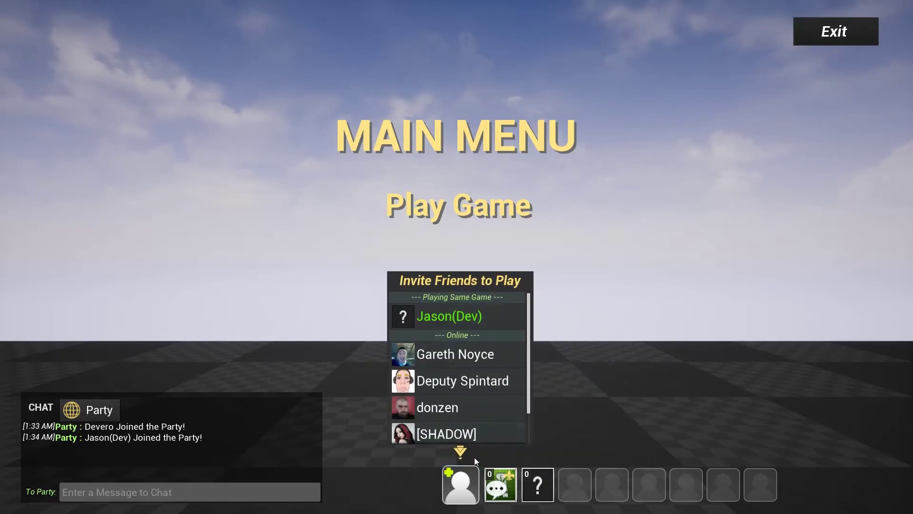
left_click(501, 437)
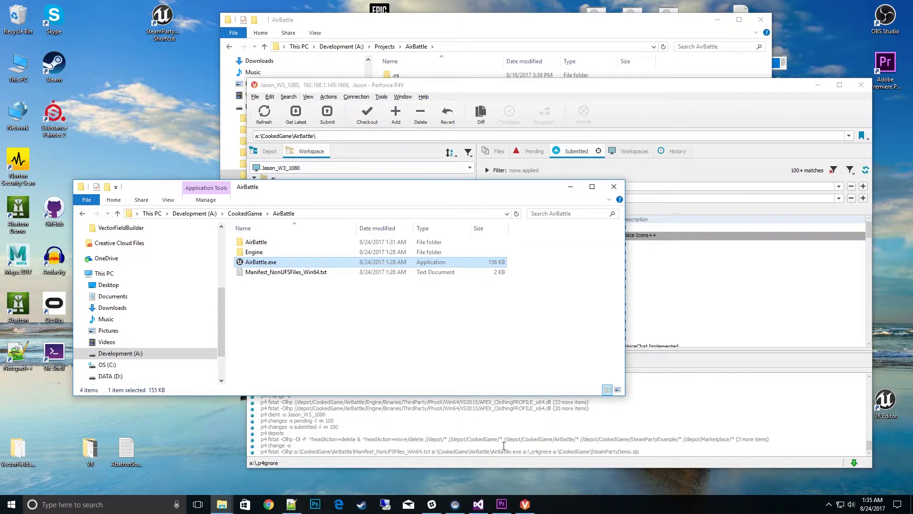
- Change bRequiresPushToTalk to true in DefaultGame.ini, save it, and minimize Visual Studio
left_click(477, 504)
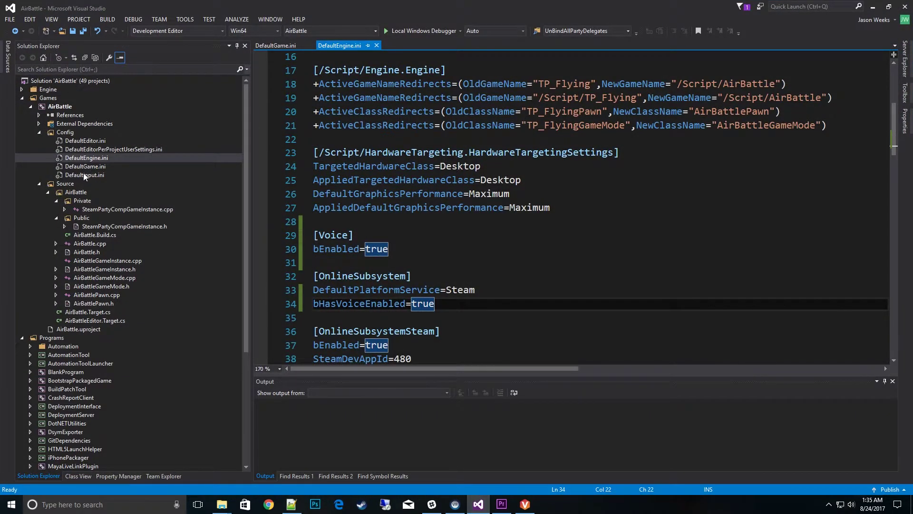
double_click(94, 167)
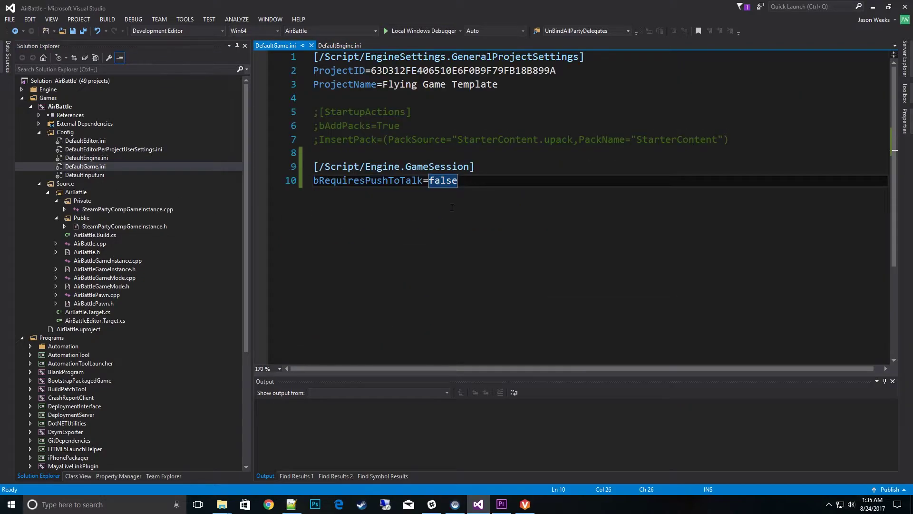
type("true")
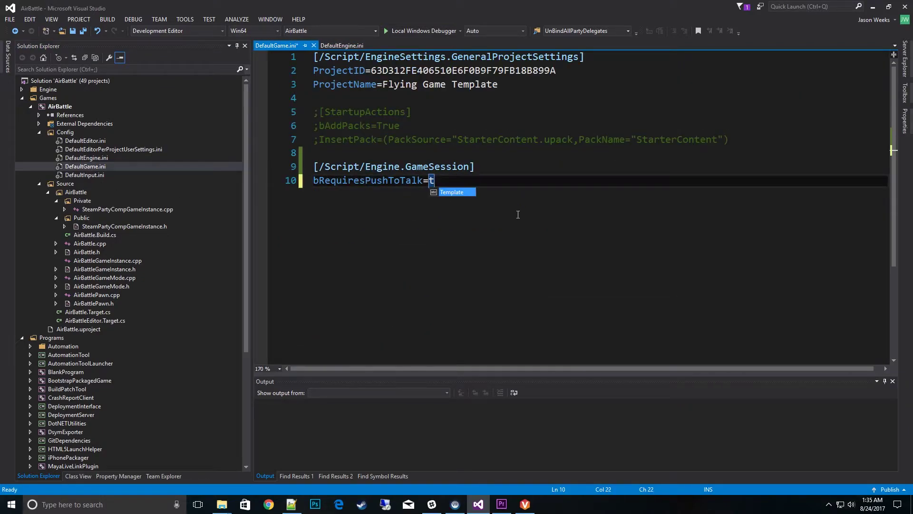
left_click(84, 30)
left_click(872, 7)
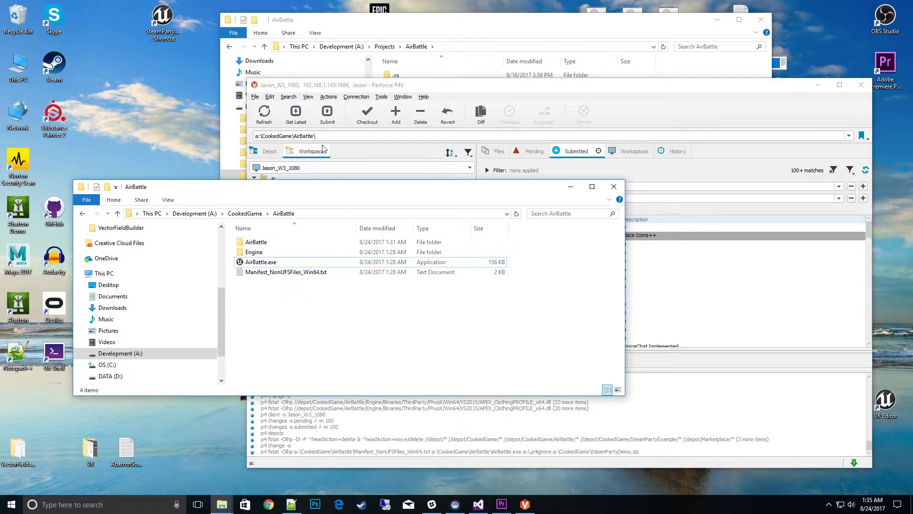
- Relaunch AirBattle.uproject and switch the bottom panel from Output Log to the Content Browser
left_click(459, 24)
double_click(397, 176)
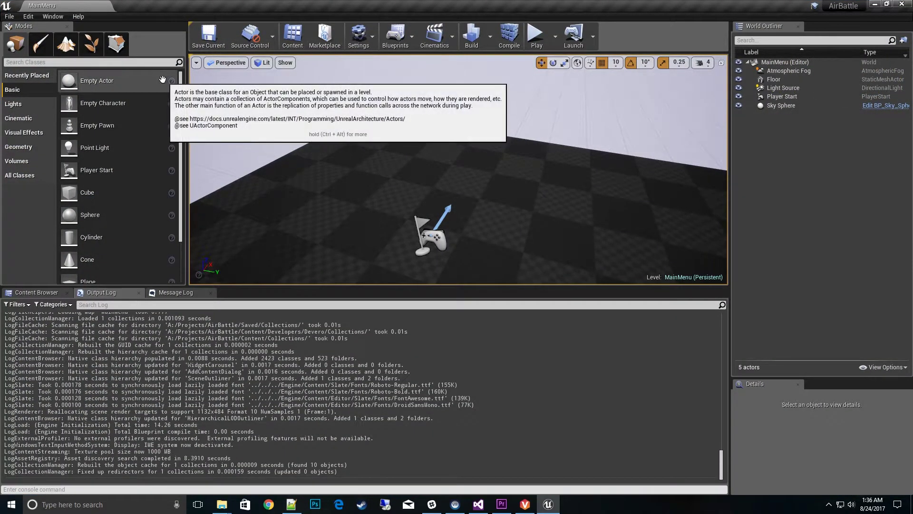
left_click(36, 292)
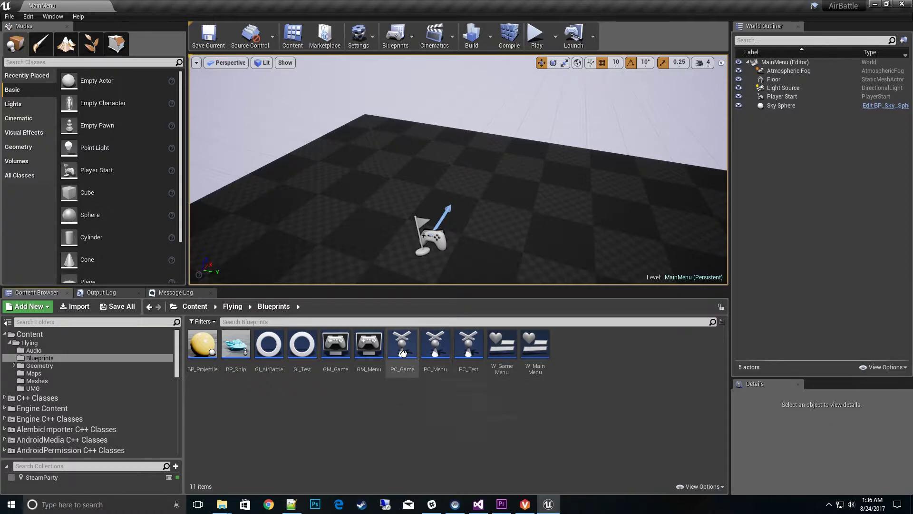
- Open the PC_Menu blueprint and pan its widened Event Graph toward the party event nodes
double_click(441, 356)
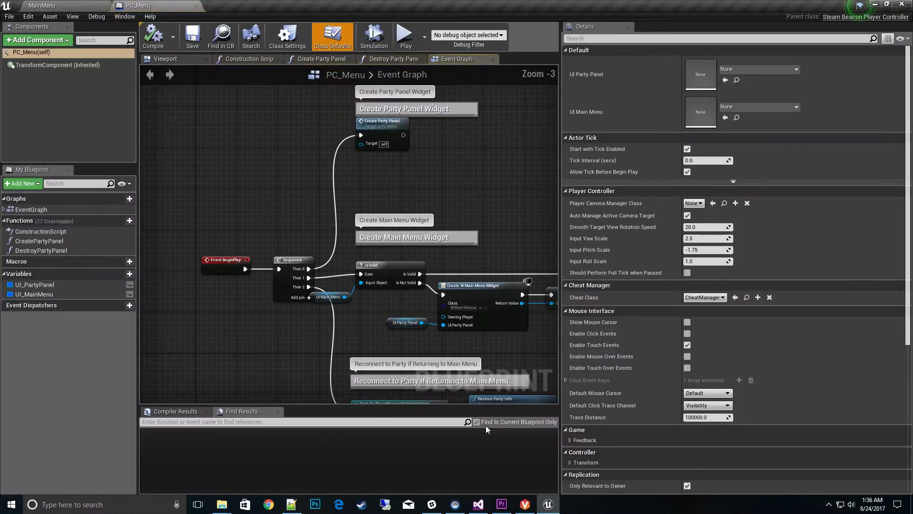
left_click_drag(560, 241, 807, 267)
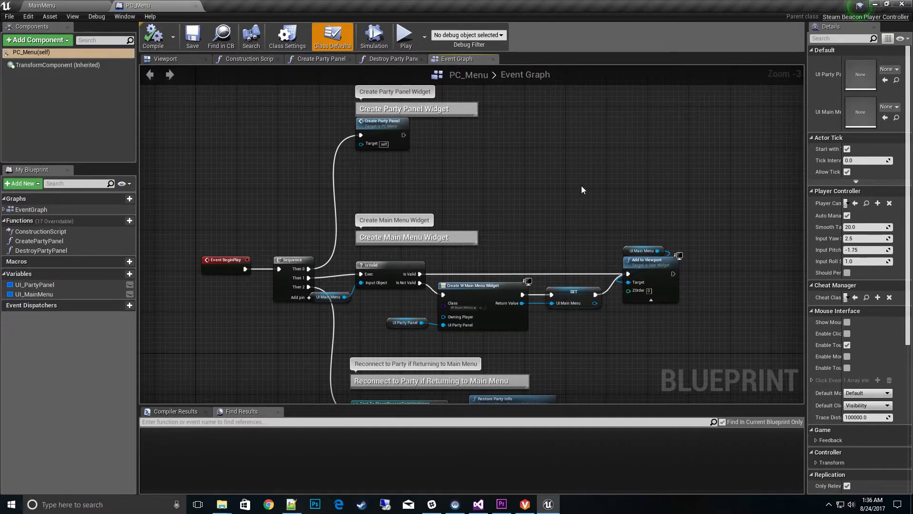
right_click_drag(583, 190, 603, 220)
scroll(543, 245, "down", 2)
right_click_drag(543, 245, 572, 217)
scroll(538, 261, "up", 1)
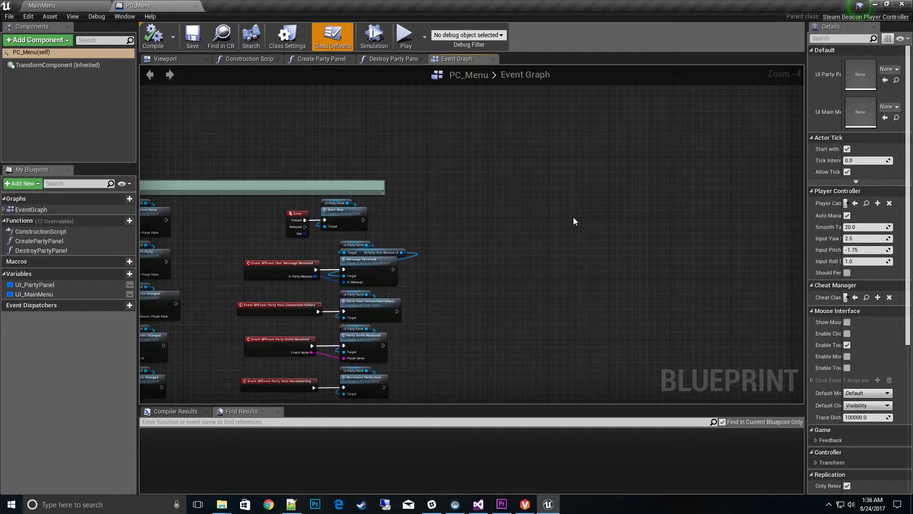
- Search the graph's action list for 'keyboard' and scroll to the Keyboard Events C entry
right_click(573, 217)
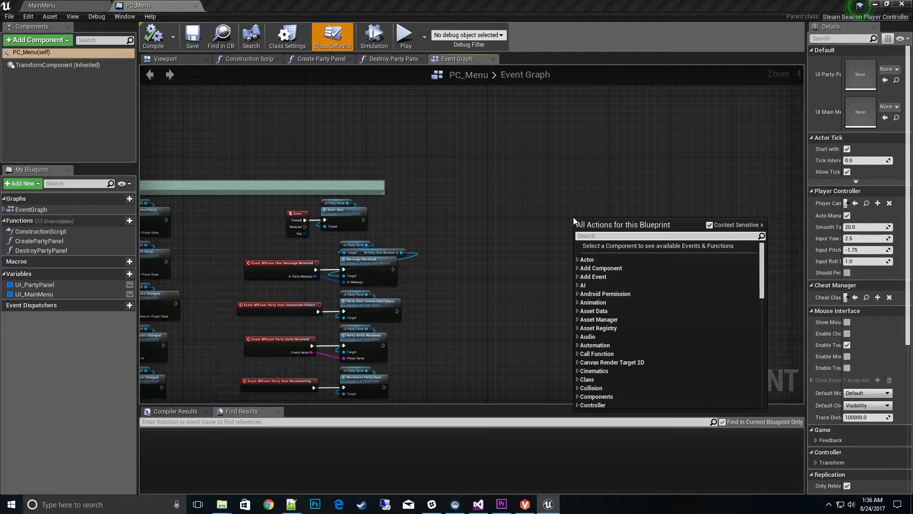
type("c")
scroll(706, 285, "down", 2)
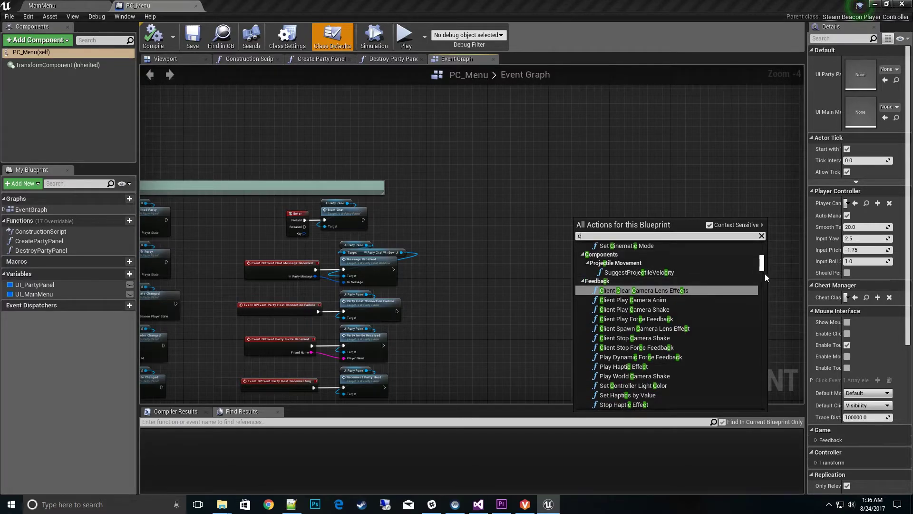
left_click_drag(763, 269, 755, 387)
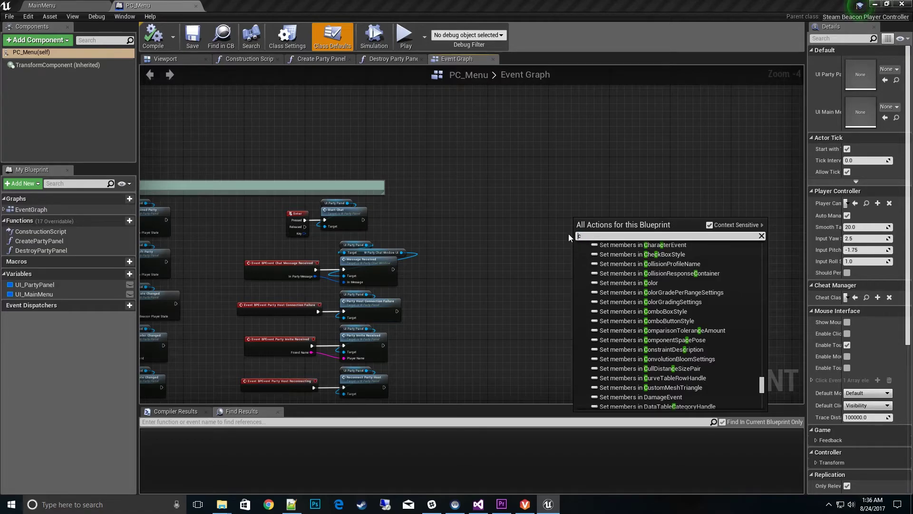
key("BackSpace")
type("i")
key("BackSpace")
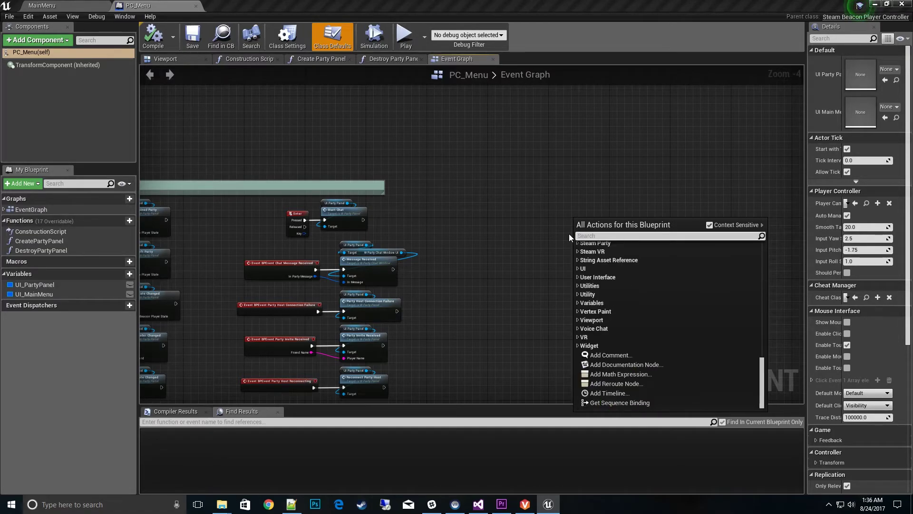
type("keyboard")
scroll(638, 303, "up", 8)
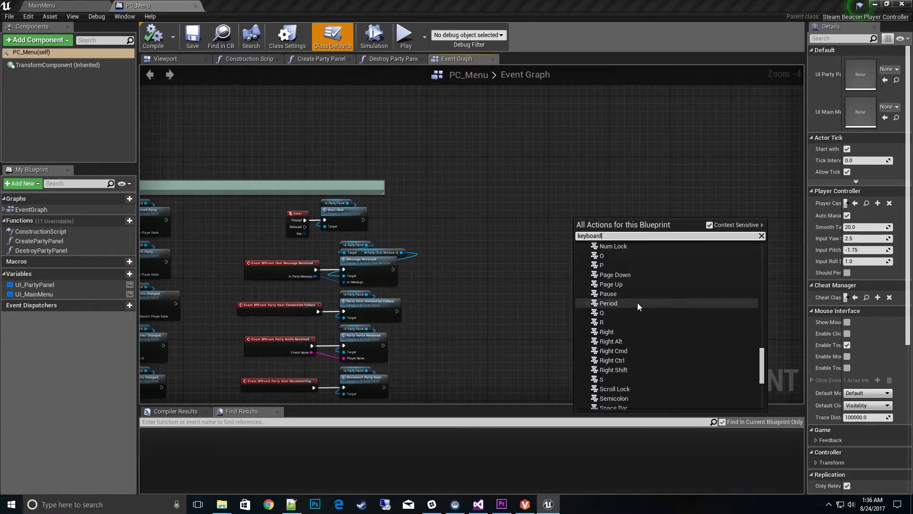
scroll(637, 302, "up", 10)
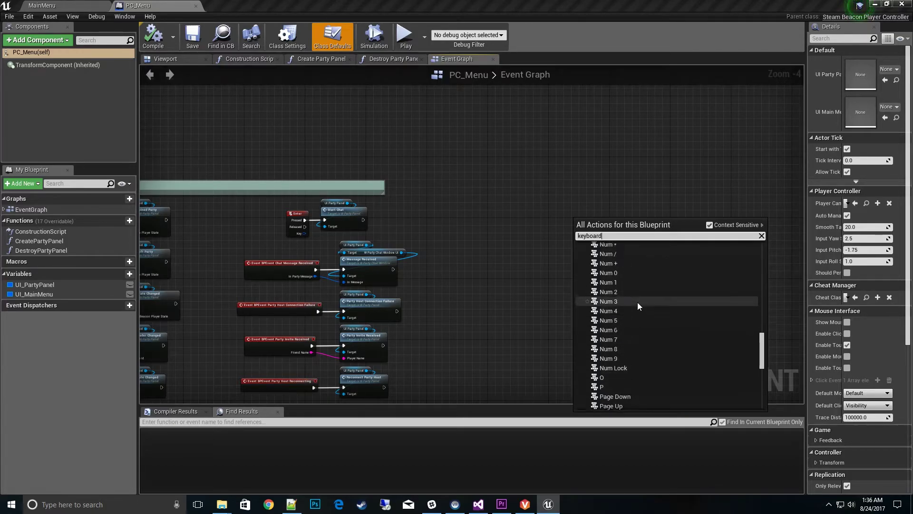
scroll(637, 302, "up", 7)
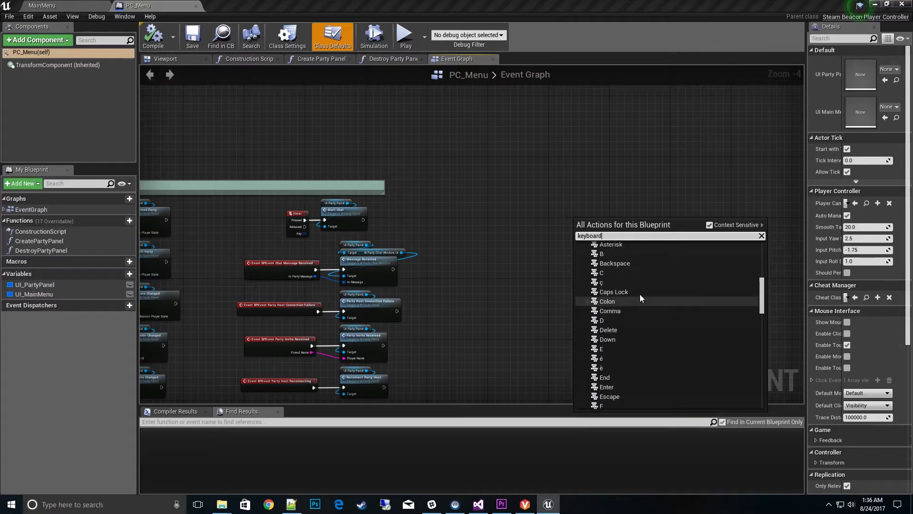
- Add the C key event node and center it in the graph
left_click(601, 272)
scroll(632, 247, "up", 4)
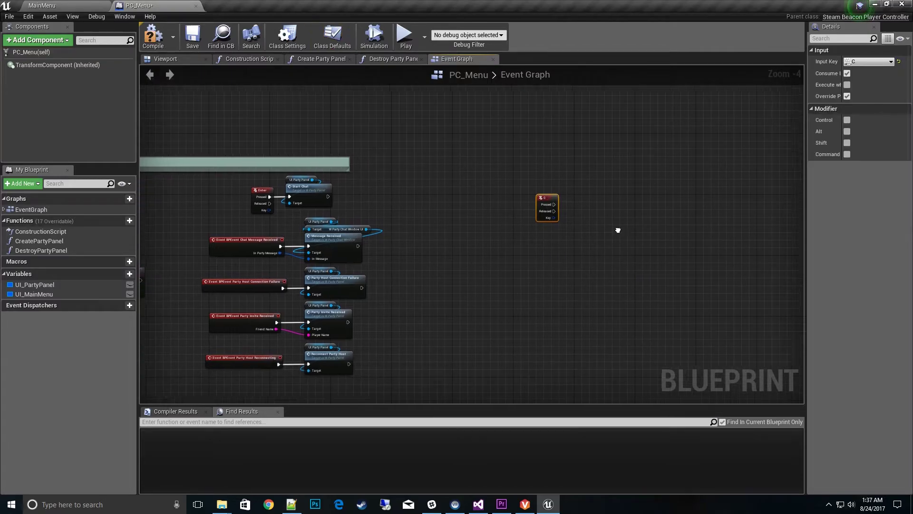
right_click_drag(606, 232, 489, 245)
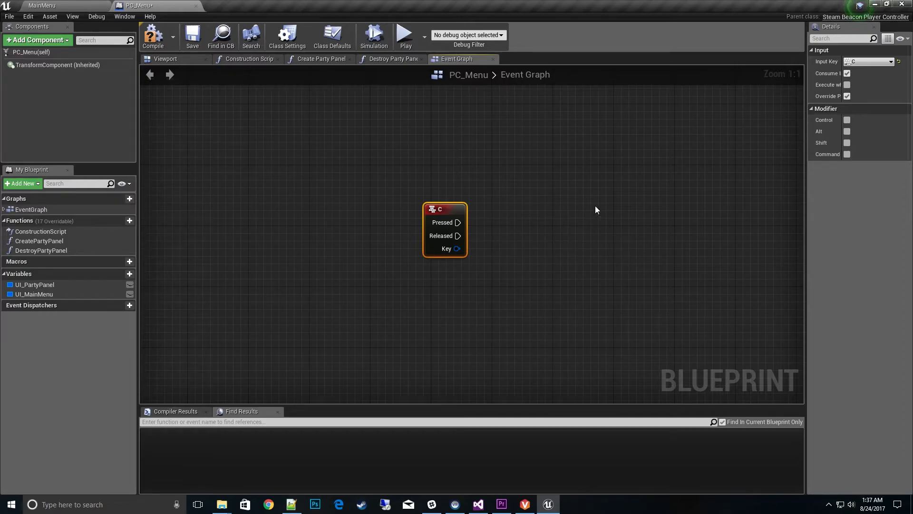
right_click_drag(547, 197, 537, 232)
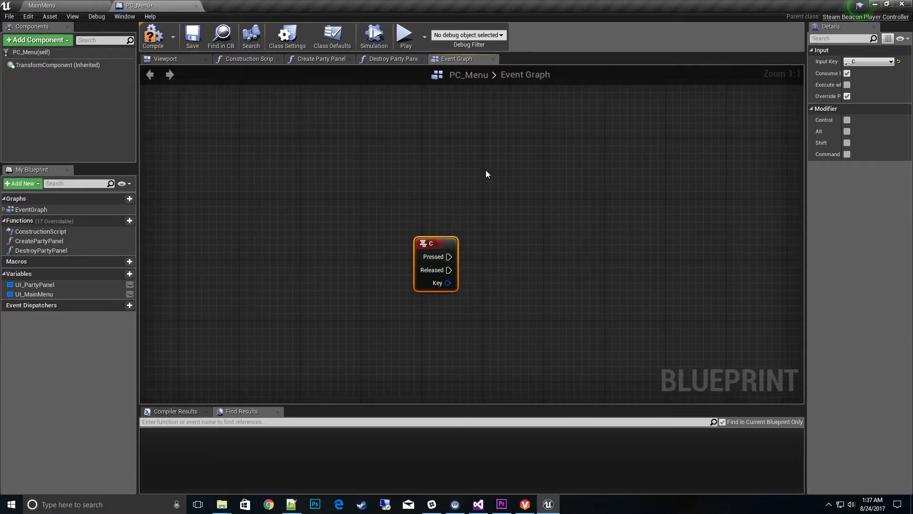
- Add Start Player Talking and Stop Player Talking nodes beside the C node
right_click(496, 184)
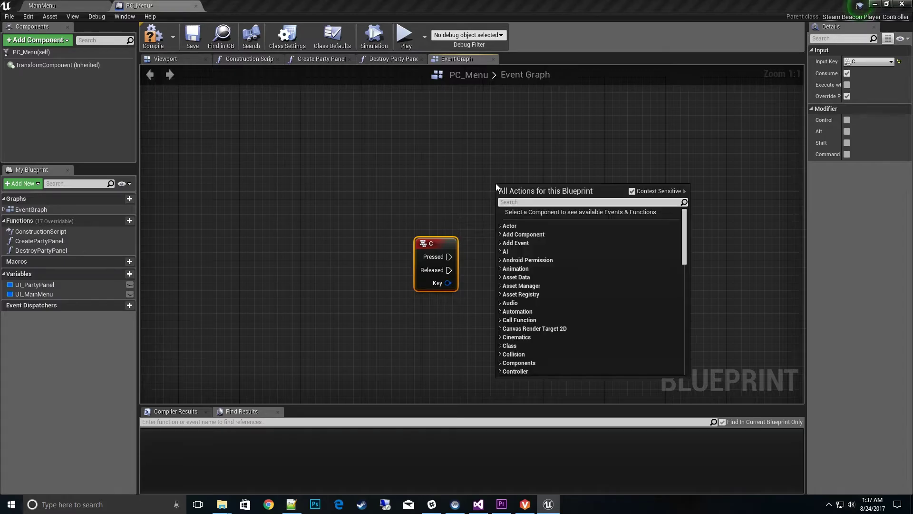
right_click_drag(496, 183, 447, 127)
right_click(468, 159)
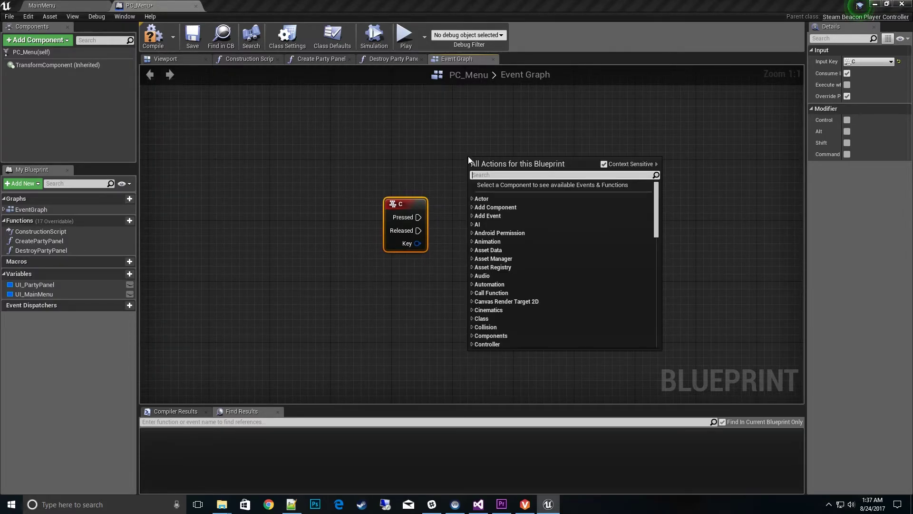
type("star")
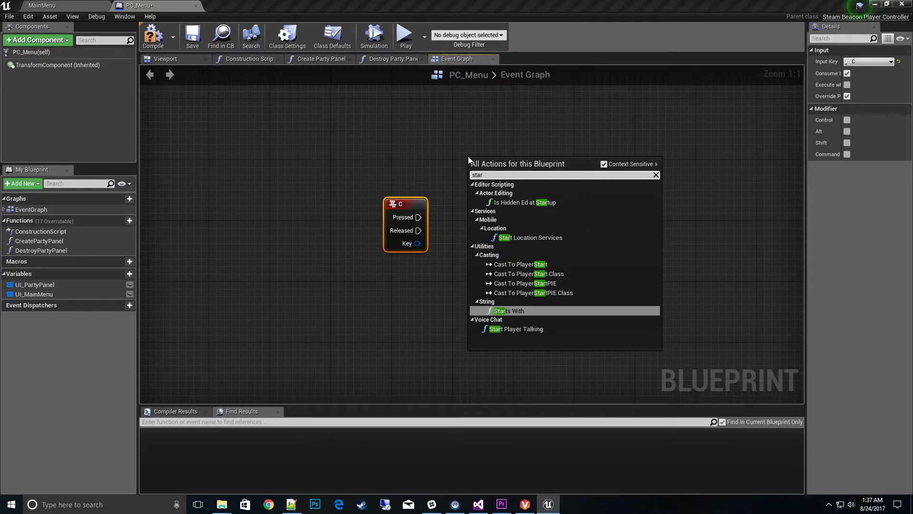
left_click(513, 329)
right_click(482, 248)
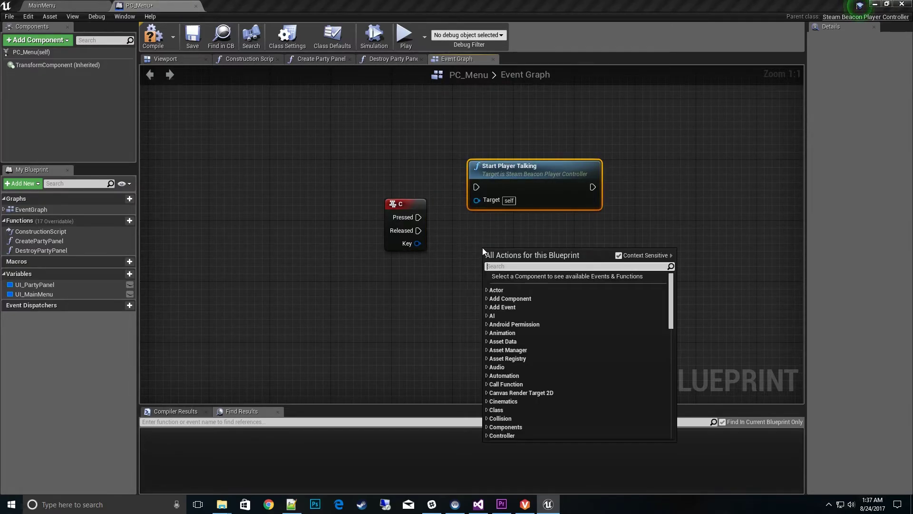
type("stop")
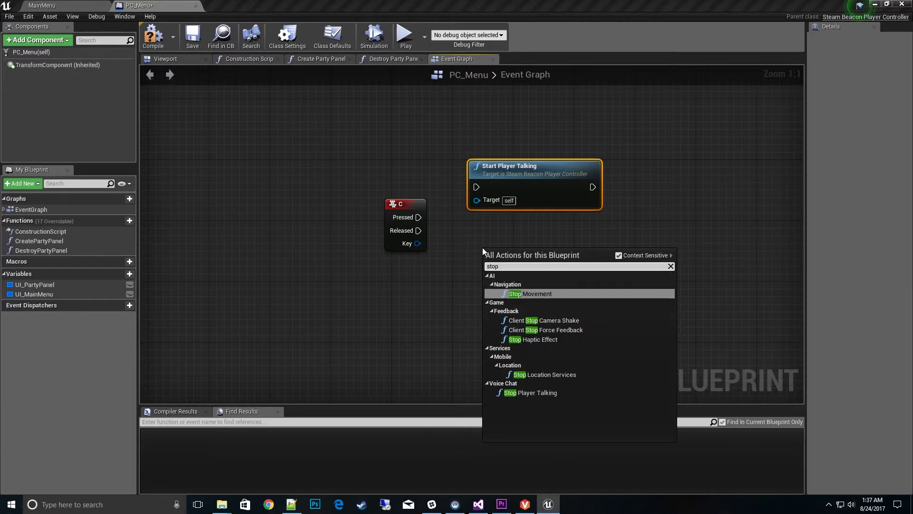
left_click(530, 392)
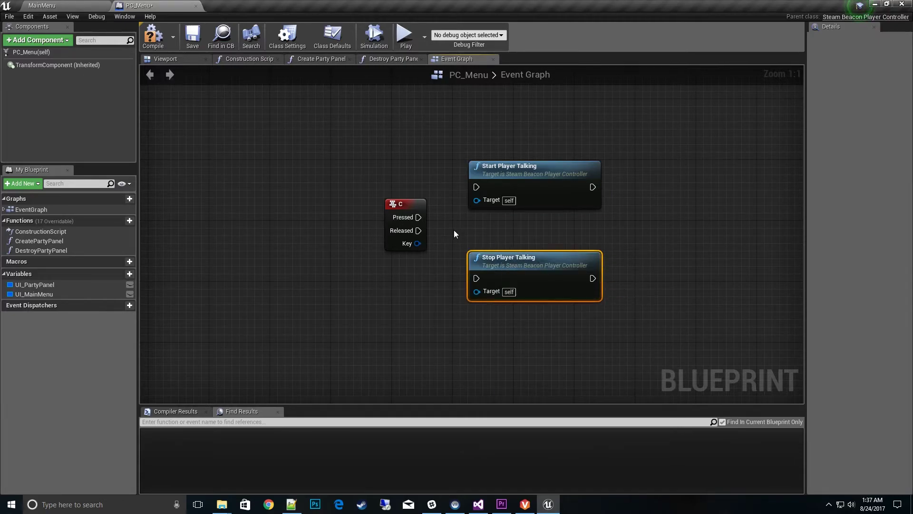
- Wire Pressed to Start Player Talking and Released to Stop Player Talking, then compile and save
left_click_drag(419, 219, 477, 187)
left_click_drag(419, 231, 514, 255)
left_click(510, 184, "ctrl")
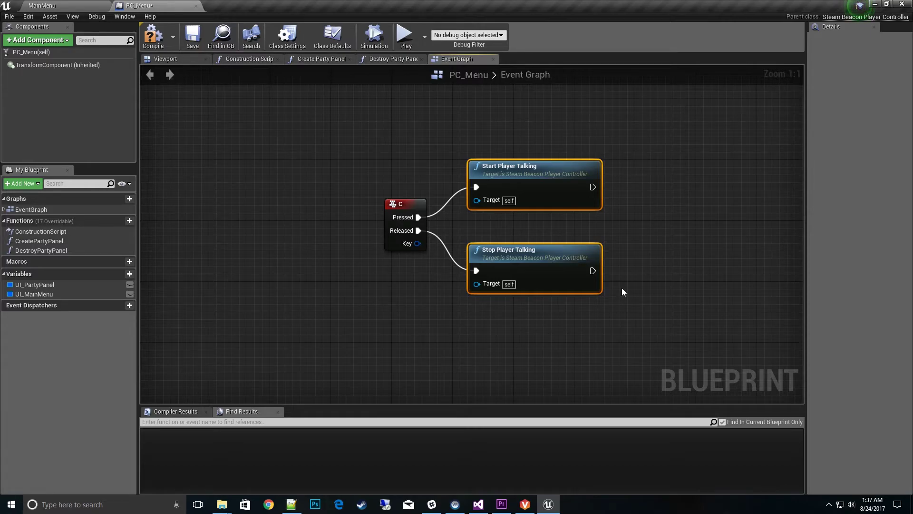
left_click(153, 35)
left_click(193, 36)
left_click_drag(425, 178, 344, 254)
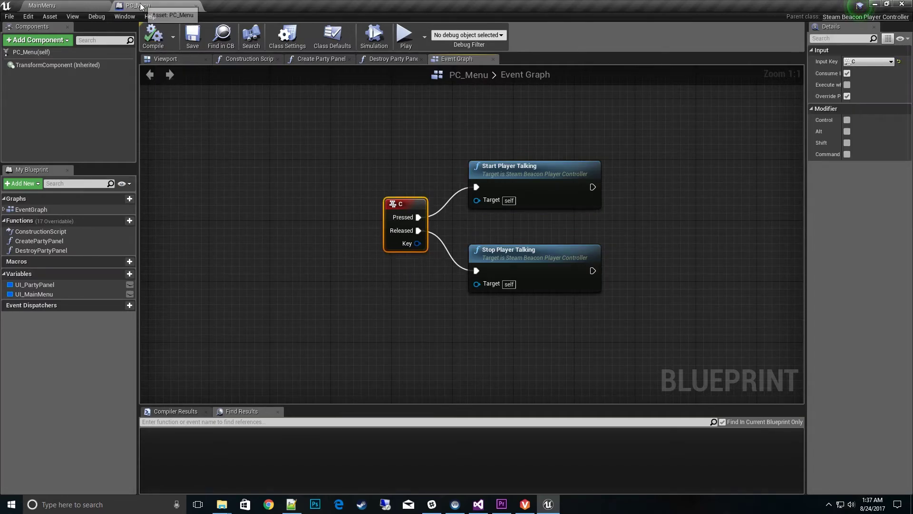
- Open the W_MainMenu widget from the MainMenu level's Content Browser, then go back to PC_Menu
left_click(90, 6)
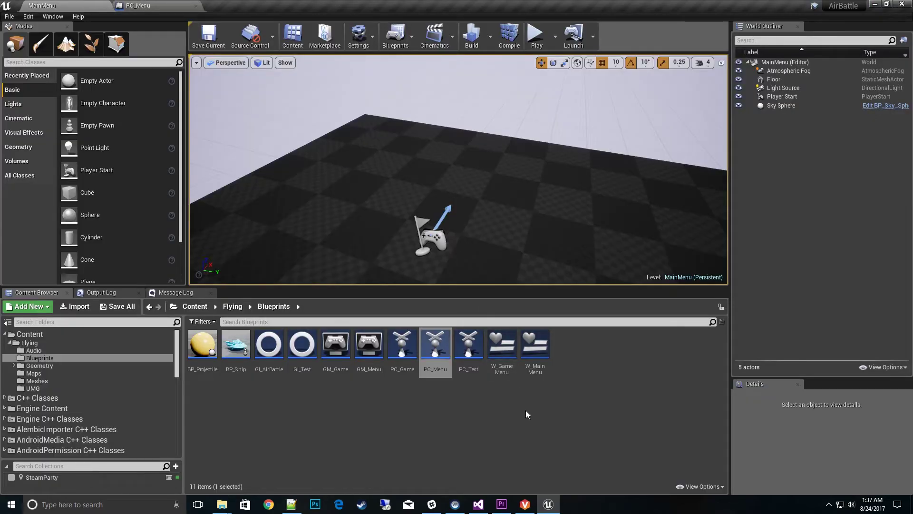
double_click(526, 359)
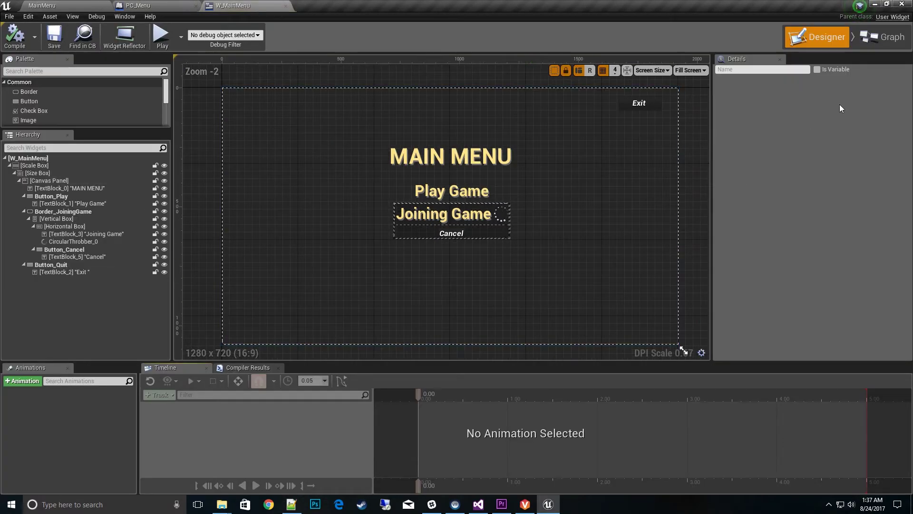
left_click(168, 5)
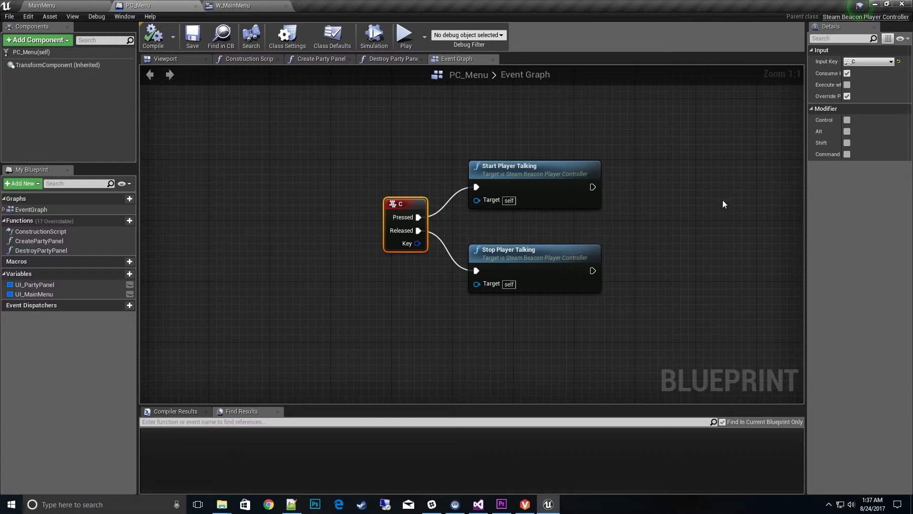
- Pan and zoom the PC_Menu event graph to frame the C key and talking nodes
right_click_drag(349, 90, 318, 220)
scroll(387, 257, "down", 7)
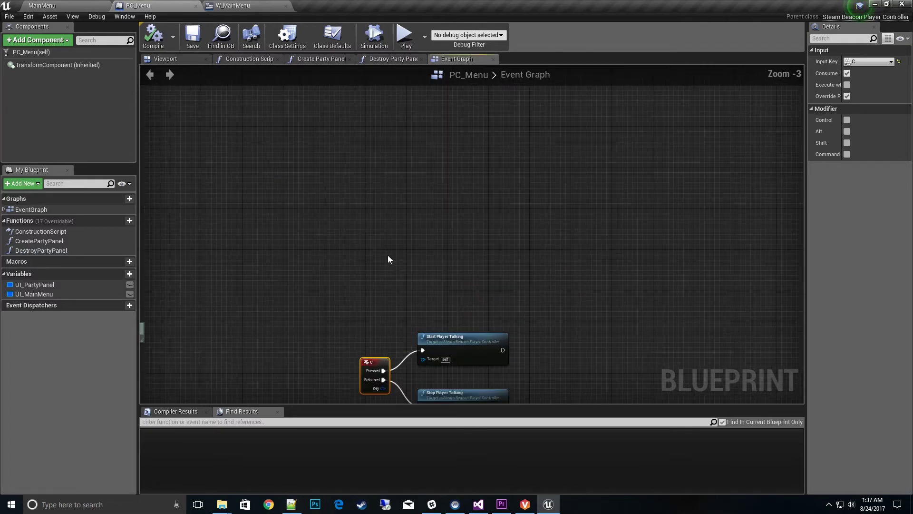
right_click_drag(393, 256, 485, 247)
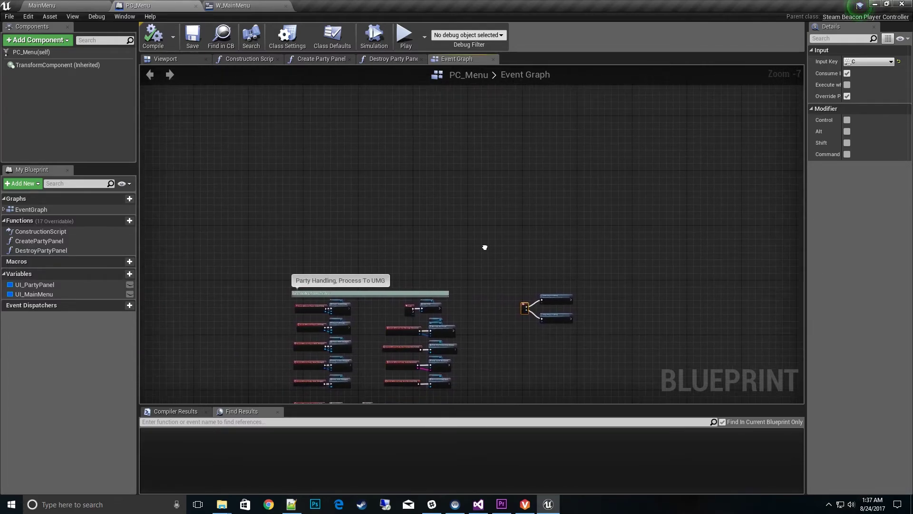
scroll(598, 353, "up", 6)
scroll(449, 304, "up", 1)
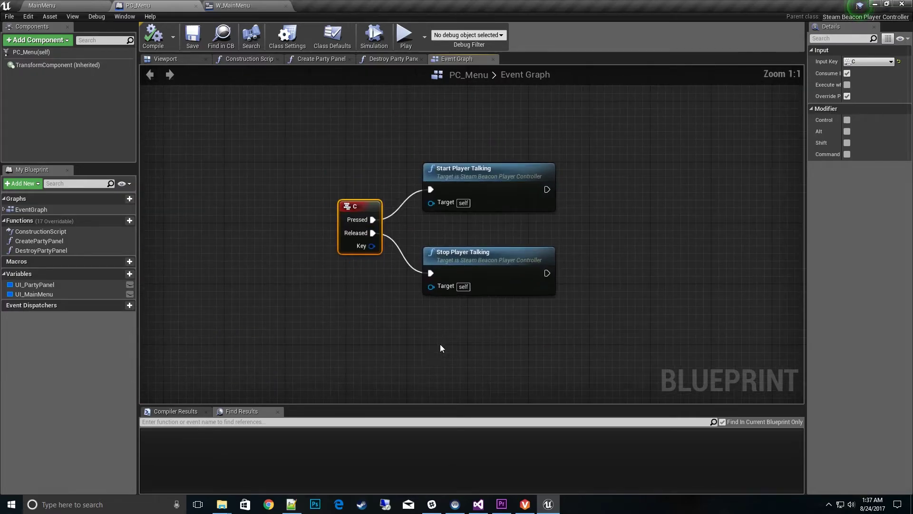
right_click_drag(441, 344, 466, 366)
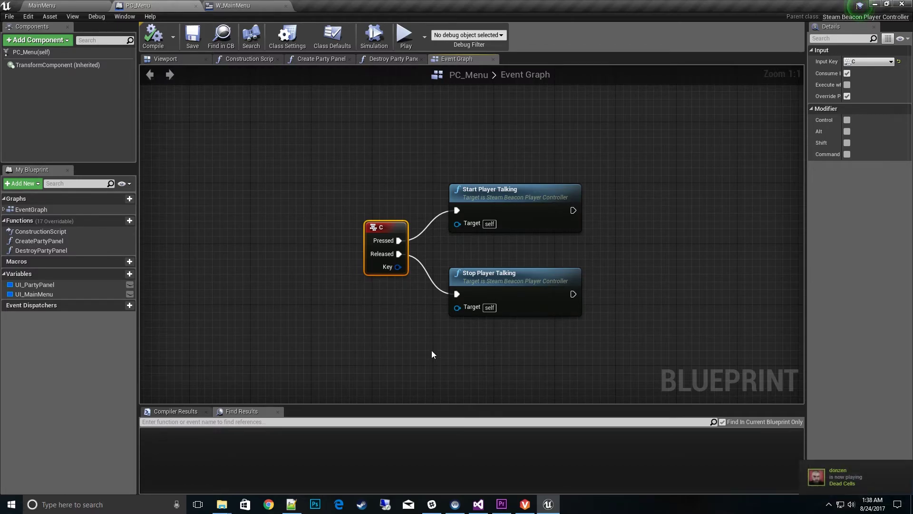
right_click_drag(511, 363, 492, 342)
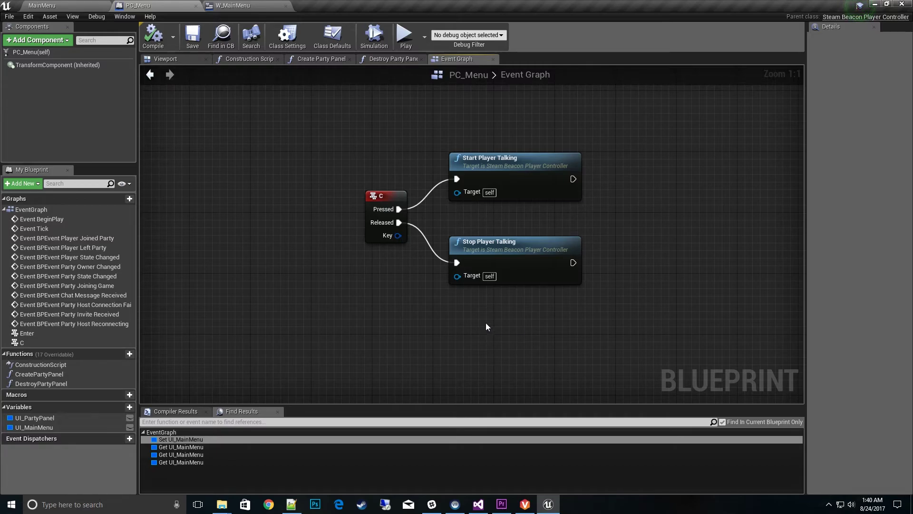
- Find references to UI_MainMenu and open the Create Party Panel function where it is set
right_click_drag(486, 322, 512, 308)
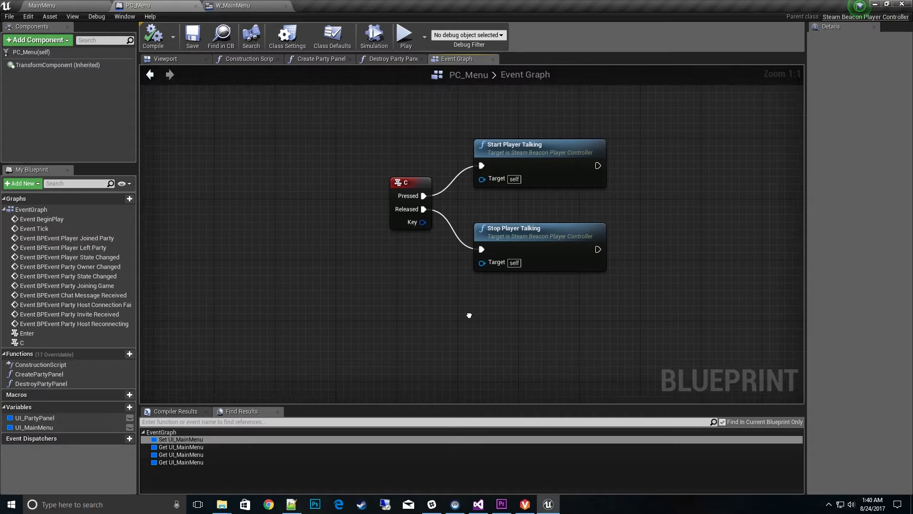
right_click(55, 425)
left_click(75, 440)
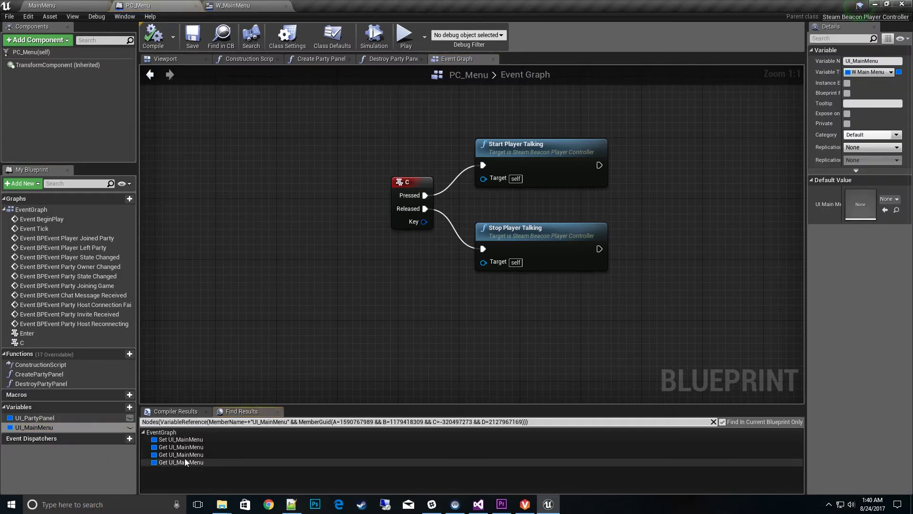
left_click(190, 439)
scroll(287, 333, "down", 3)
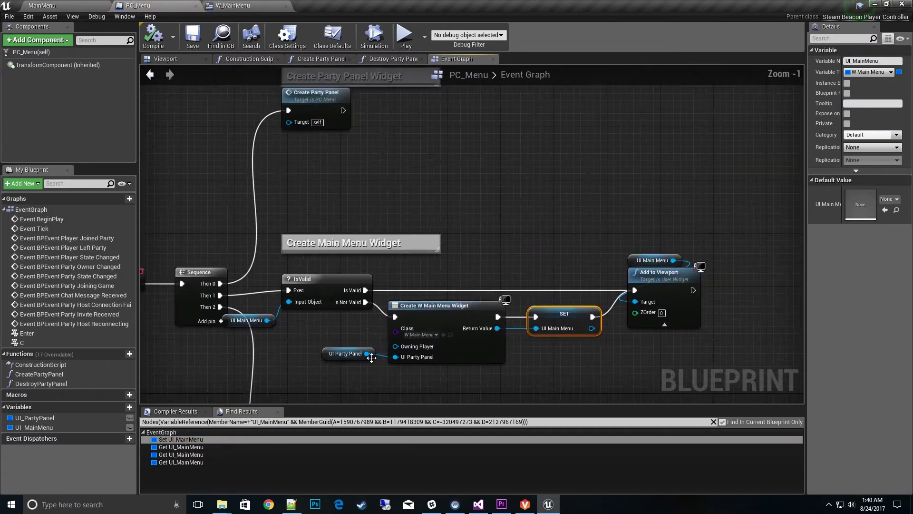
right_click_drag(427, 223, 439, 237)
double_click(404, 202)
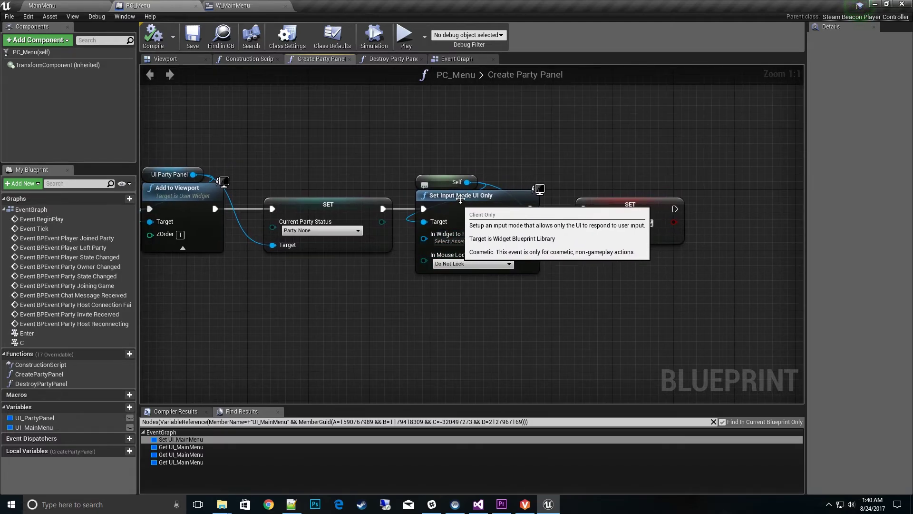
- Replace Set Input Mode UI Only with Set Input Mode Game And UI, rewire it, then compile and save
left_click_drag(467, 182, 396, 313)
type("in")
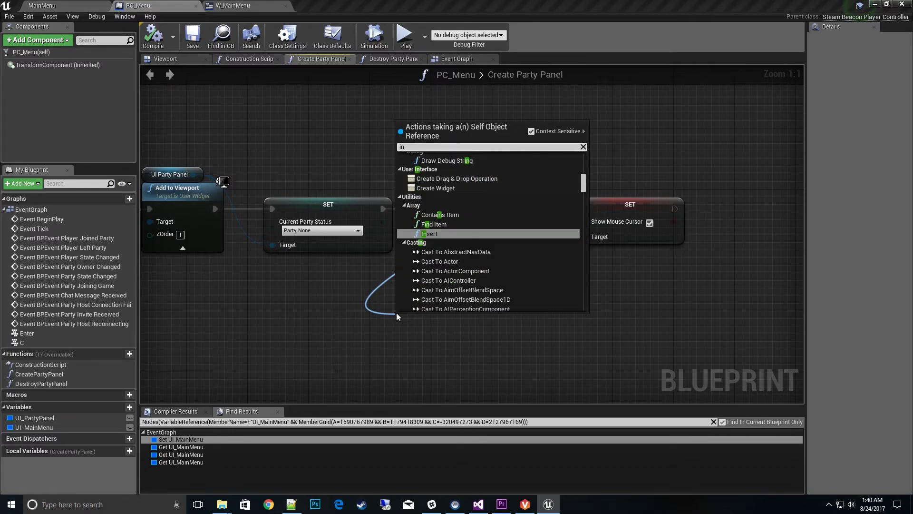
type("putmo")
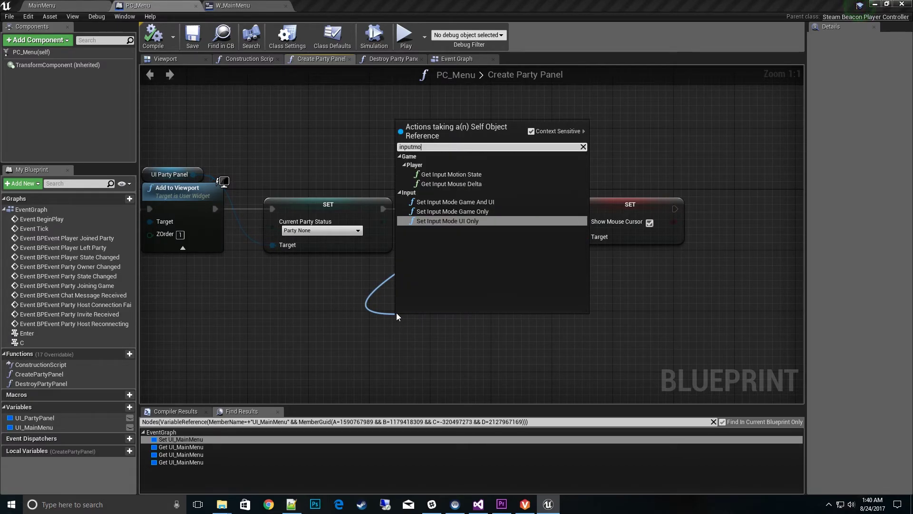
left_click(454, 201)
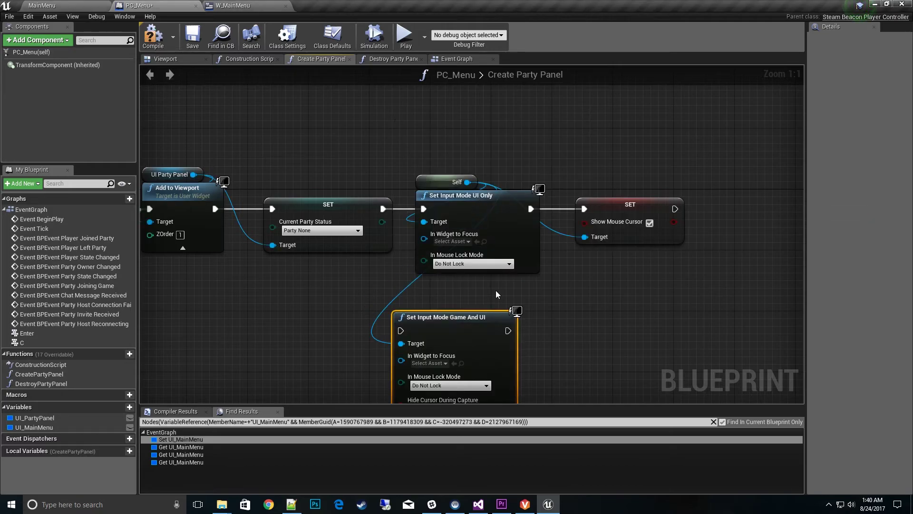
left_click_drag(454, 319, 468, 288)
left_click_drag(423, 208, 416, 300, "ctrl")
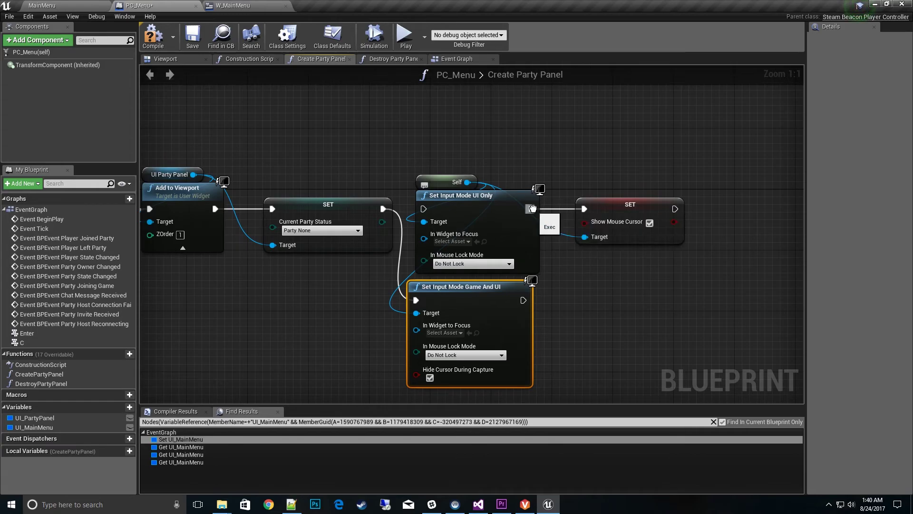
left_click_drag(530, 209, 523, 300, "ctrl")
left_click(527, 241)
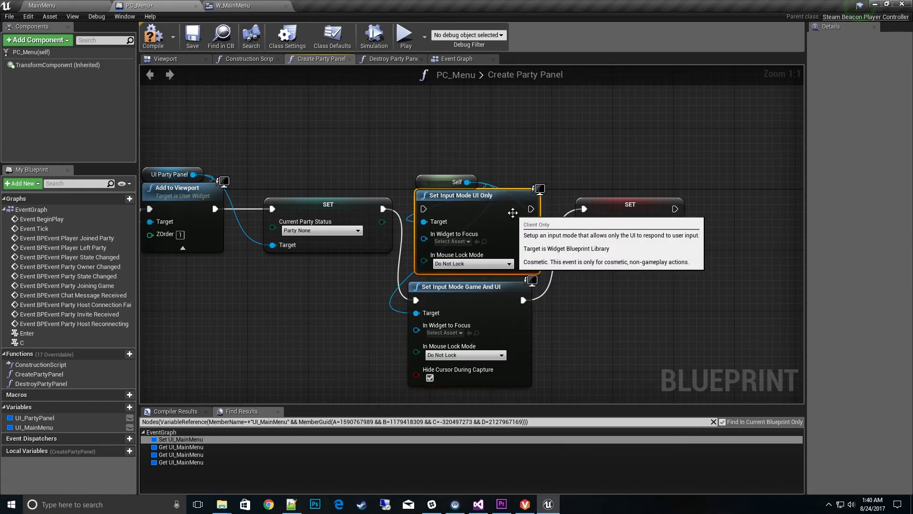
key("Delete")
left_click_drag(457, 286, 465, 195)
left_click(153, 37)
left_click(193, 37)
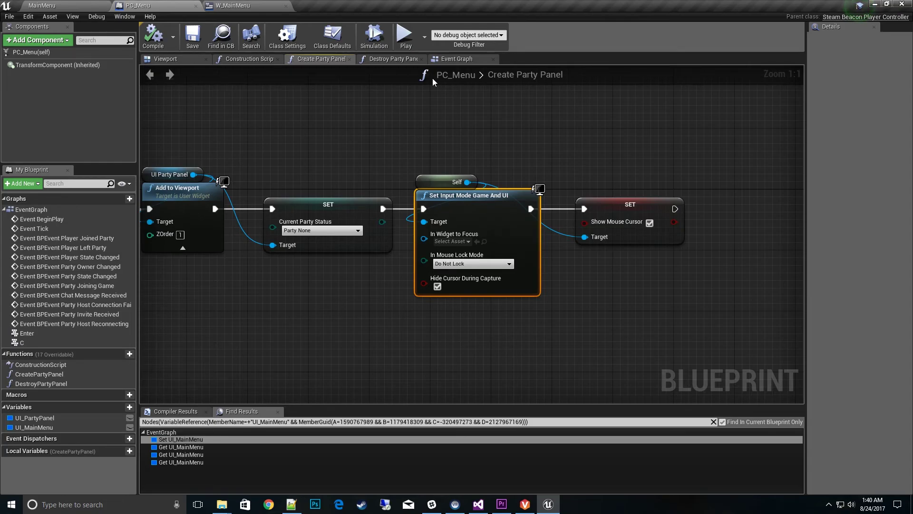
- In the MainMenu level's Content Browser, expand SteamParty Content and its UMG folder
left_click(71, 6)
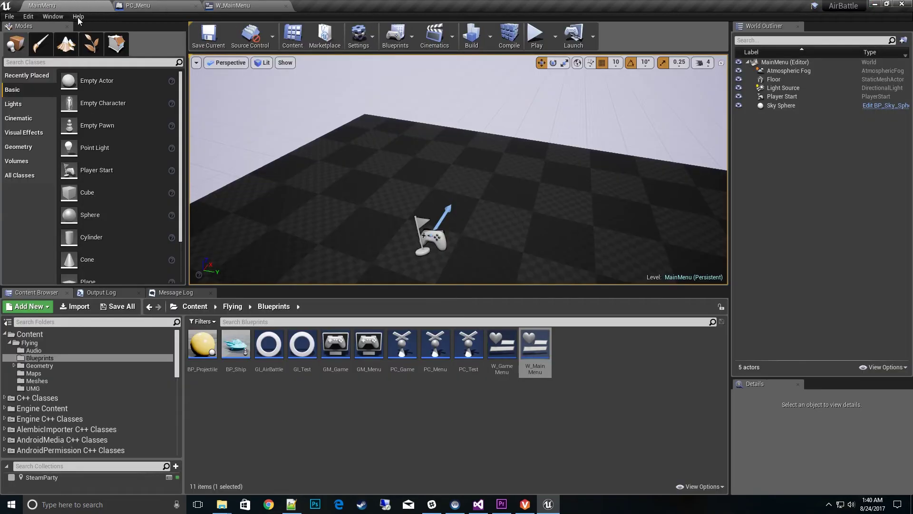
scroll(130, 438, "down", 3)
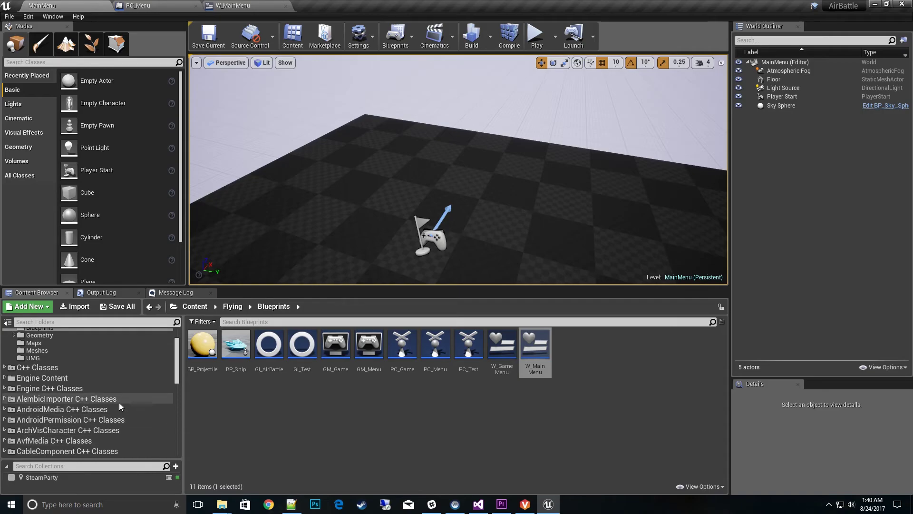
scroll(118, 402, "up", 3)
scroll(82, 405, "down", 10)
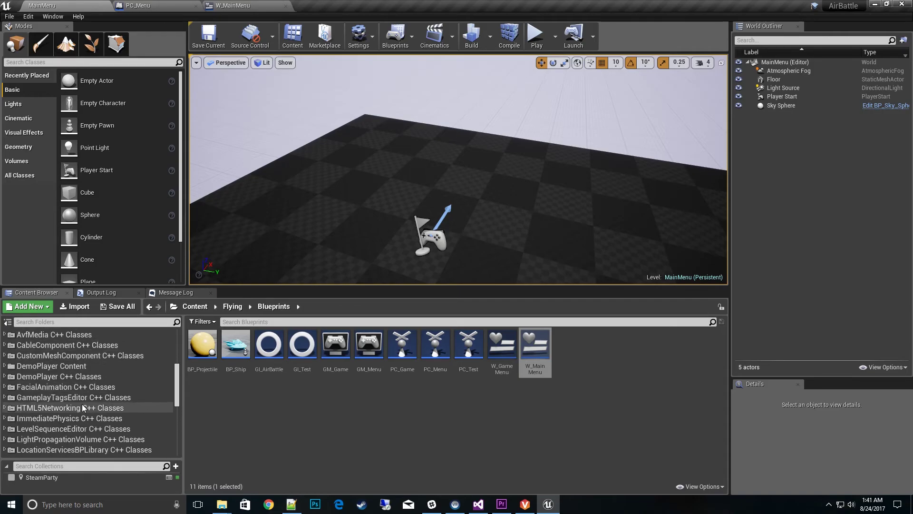
scroll(82, 407, "down", 3)
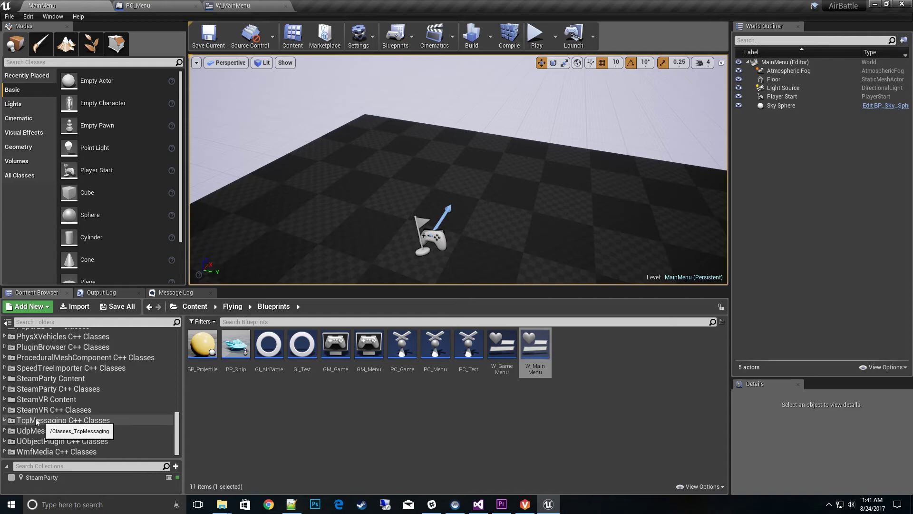
left_click(4, 378)
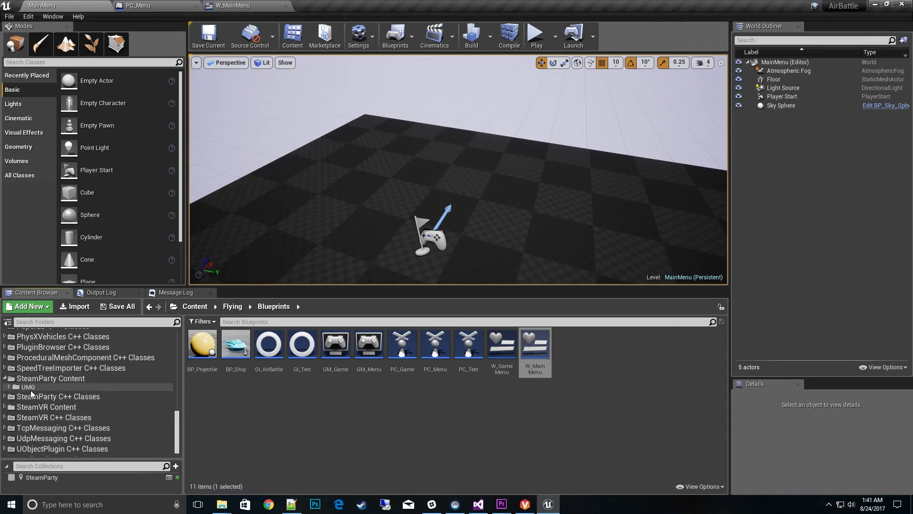
left_click(10, 388)
left_click(8, 387)
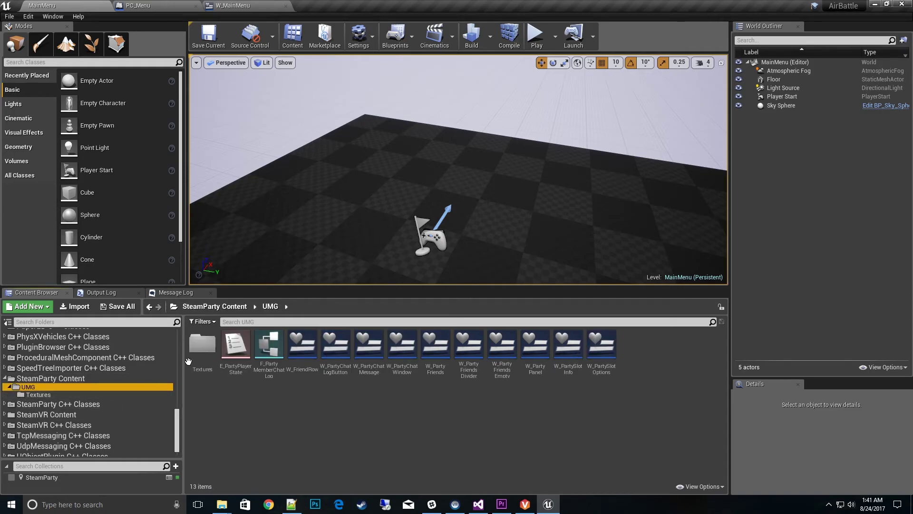
- Look inside the UMG Textures folder, then return to UMG and select W_PartySlotInfo
left_click(200, 348)
double_click(200, 348)
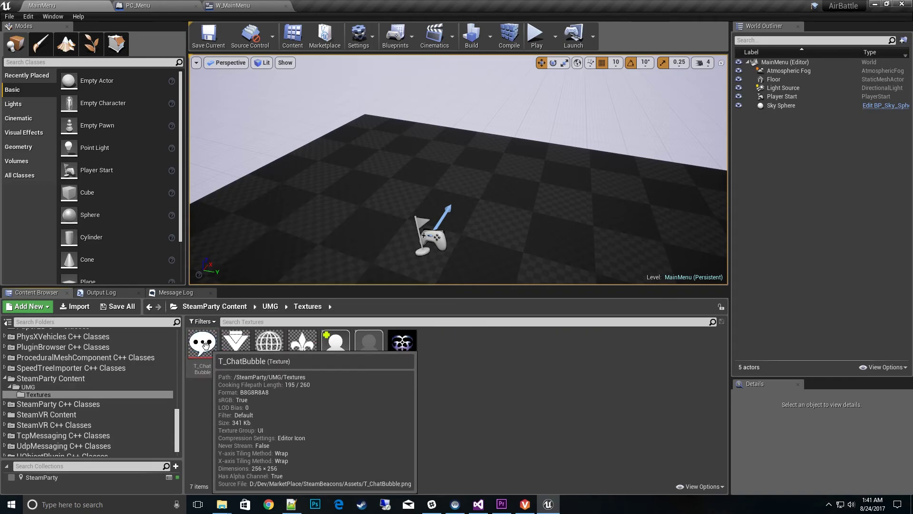
left_click(27, 386)
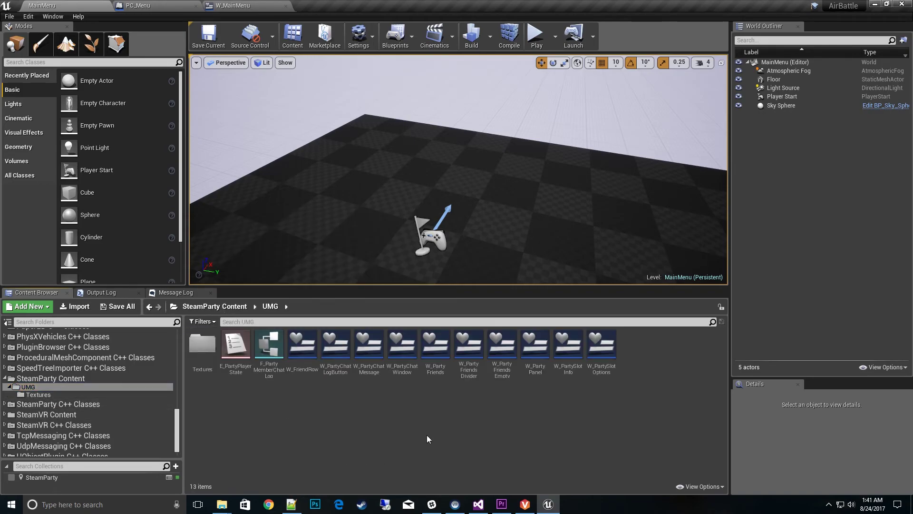
left_click(569, 345)
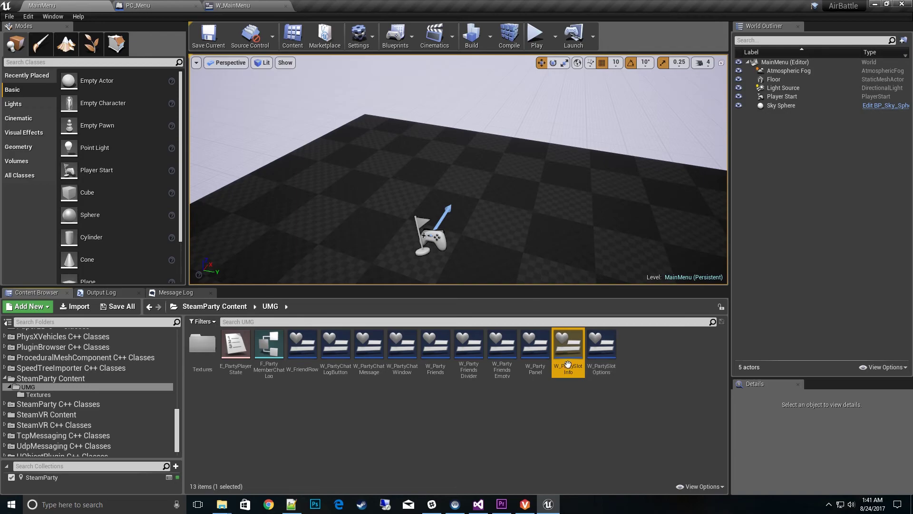
- Open W_PartySlotInfo docked as a tab, zoom in, and select Image_Talking to see its T_ChatBubble brush
double_click(568, 364)
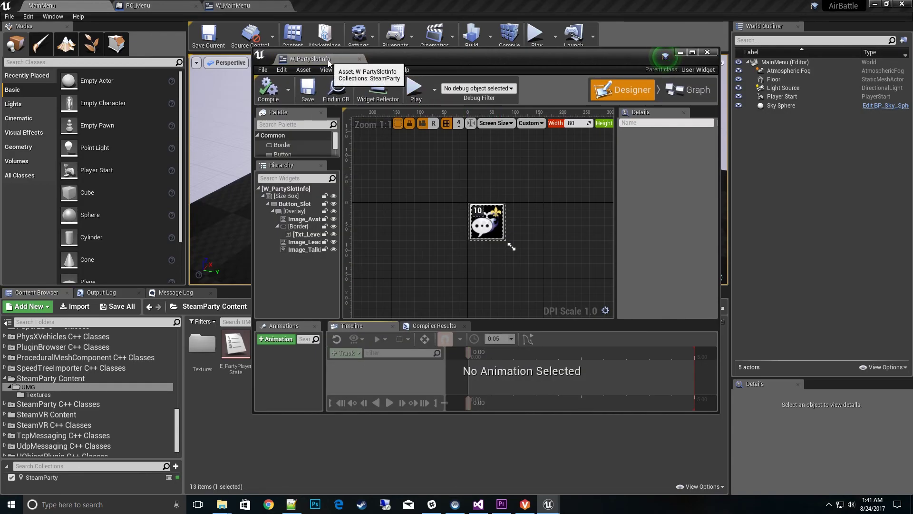
left_click_drag(309, 59, 324, 8)
scroll(296, 197, "up", 4)
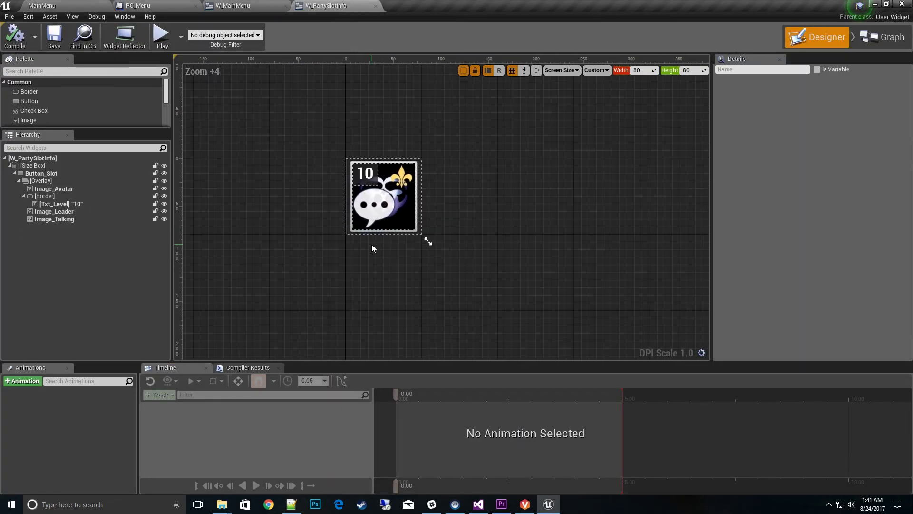
scroll(433, 333, "up", 2)
left_click(432, 333)
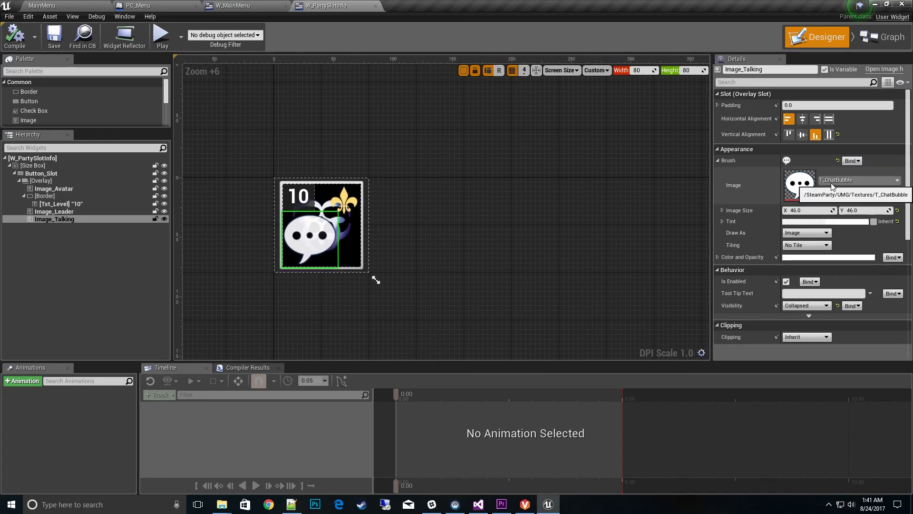